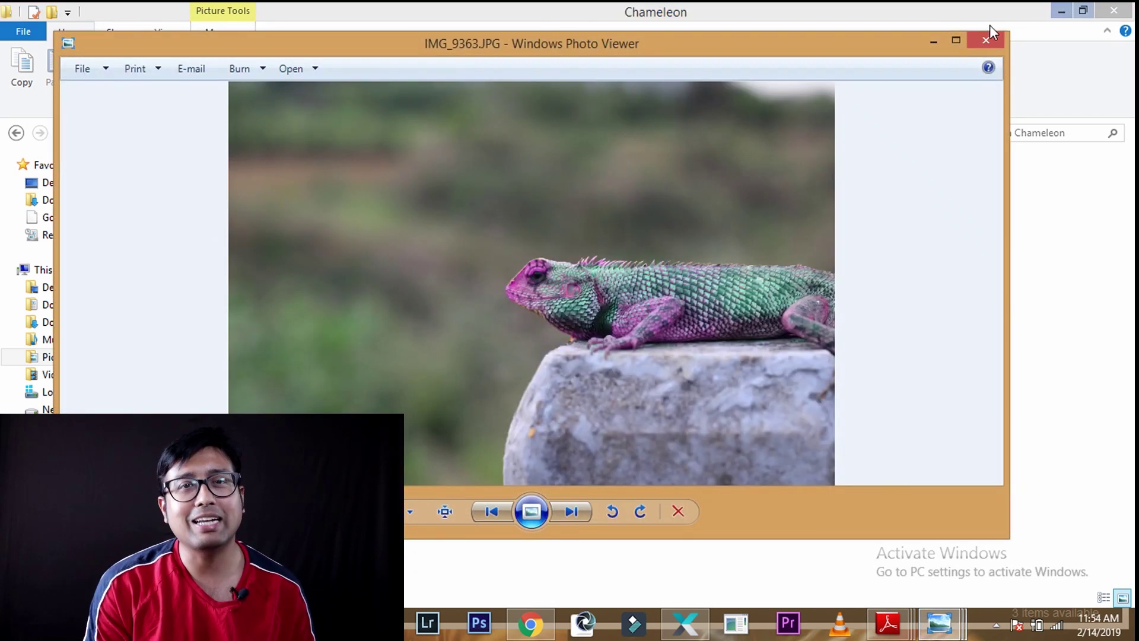
Review the chameleon photos full-screen from IMG_9363 through IMG_9375, then bring Chrome's Xpiks homepage forward
{"action": "left_click", "coordinate": [960, 40]}
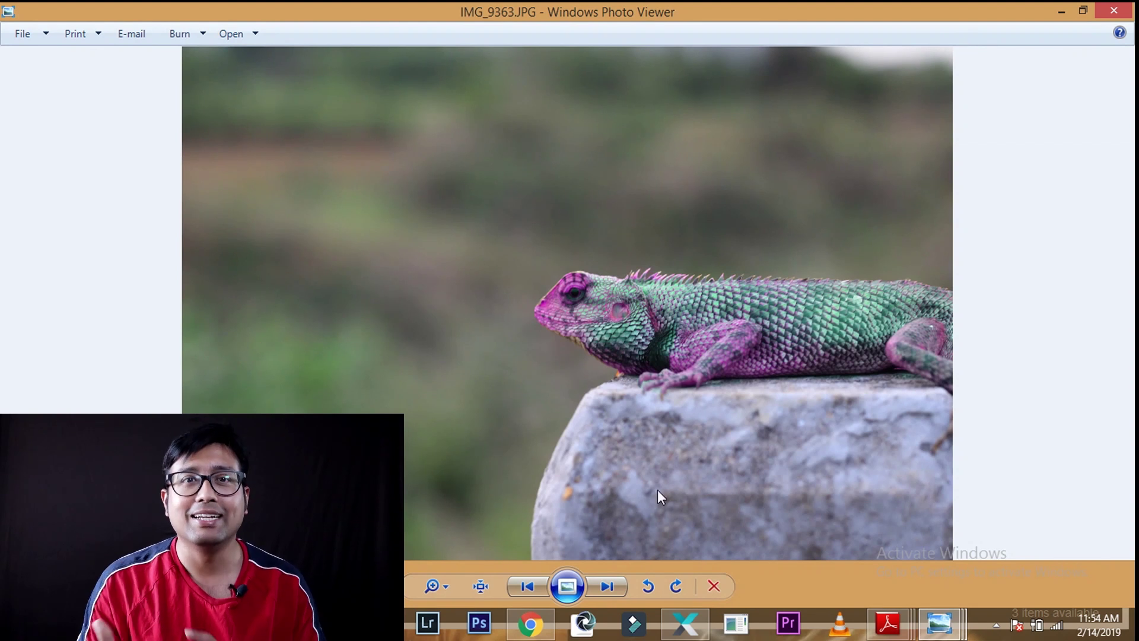
{"action": "left_click", "coordinate": [526, 584]}
{"action": "left_click", "coordinate": [526, 585]}
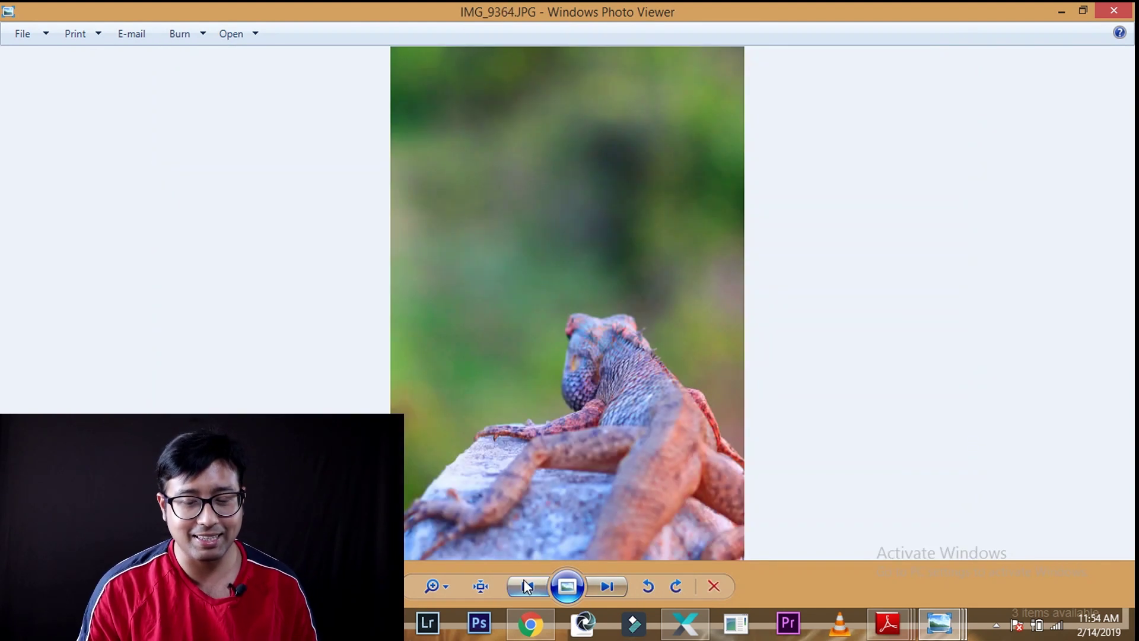
{"action": "left_click", "coordinate": [527, 585]}
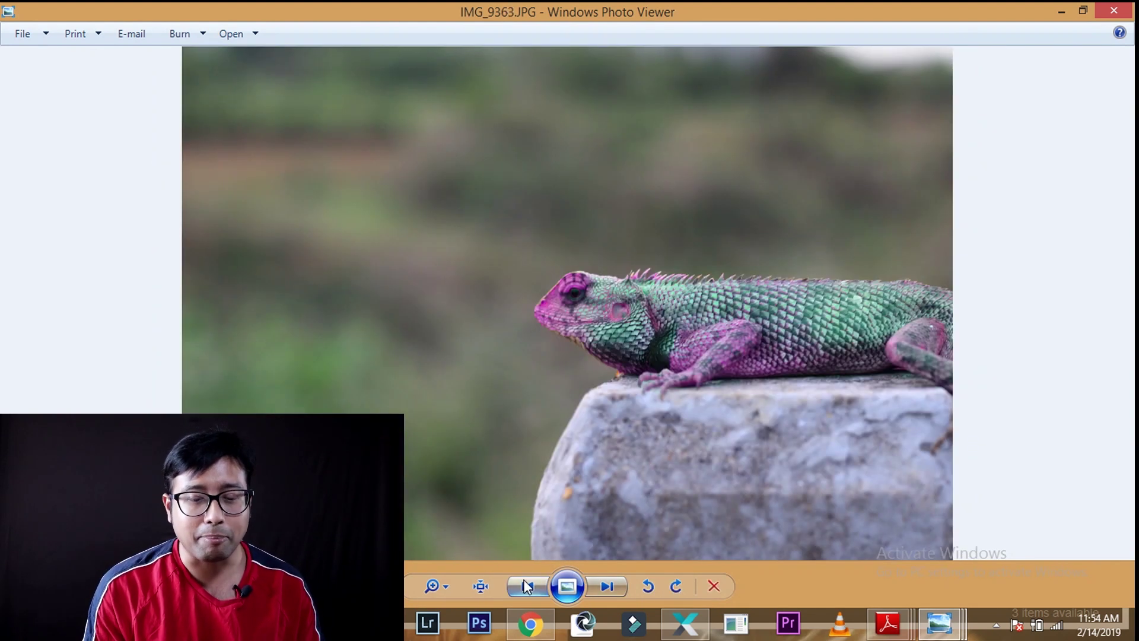
{"action": "left_click", "coordinate": [609, 587]}
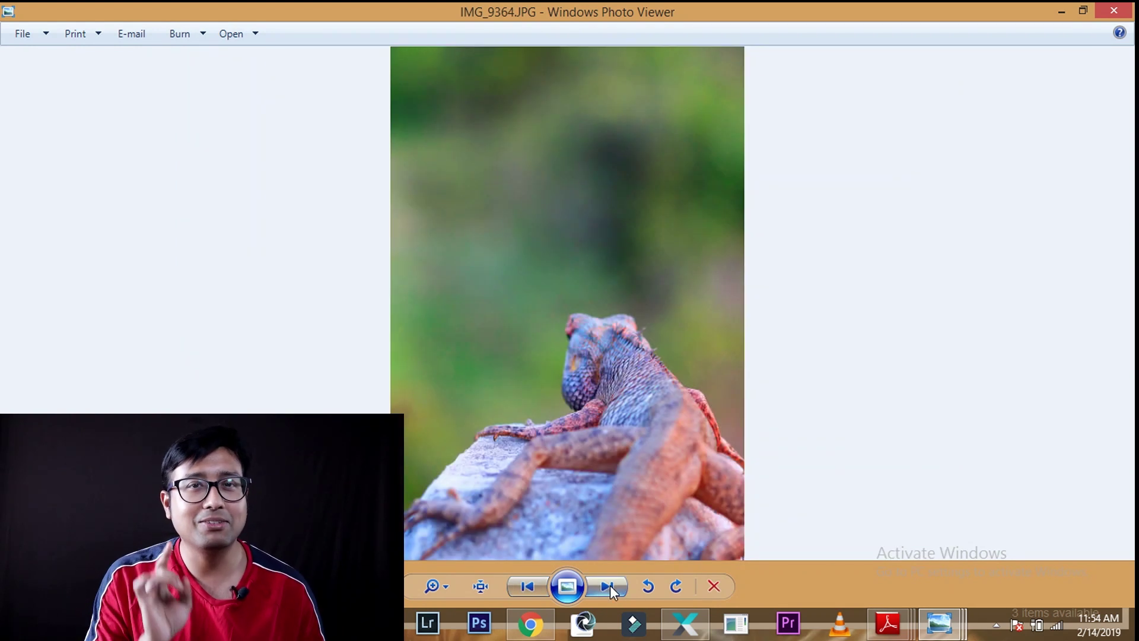
{"action": "left_click", "coordinate": [610, 585]}
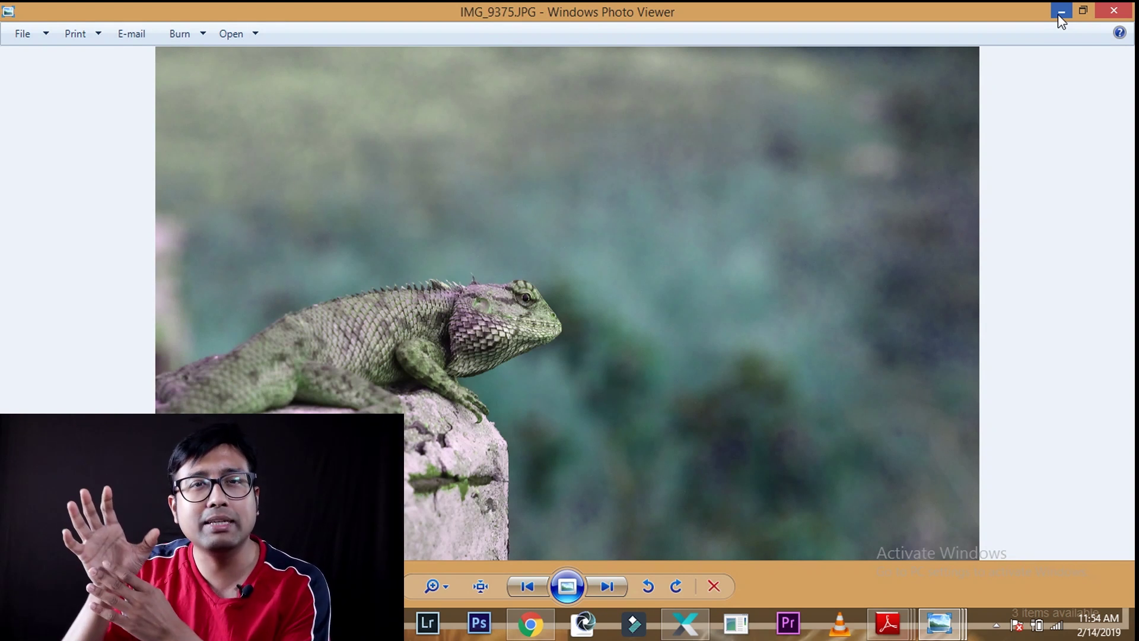
{"action": "mouse_move", "coordinate": [535, 634]}
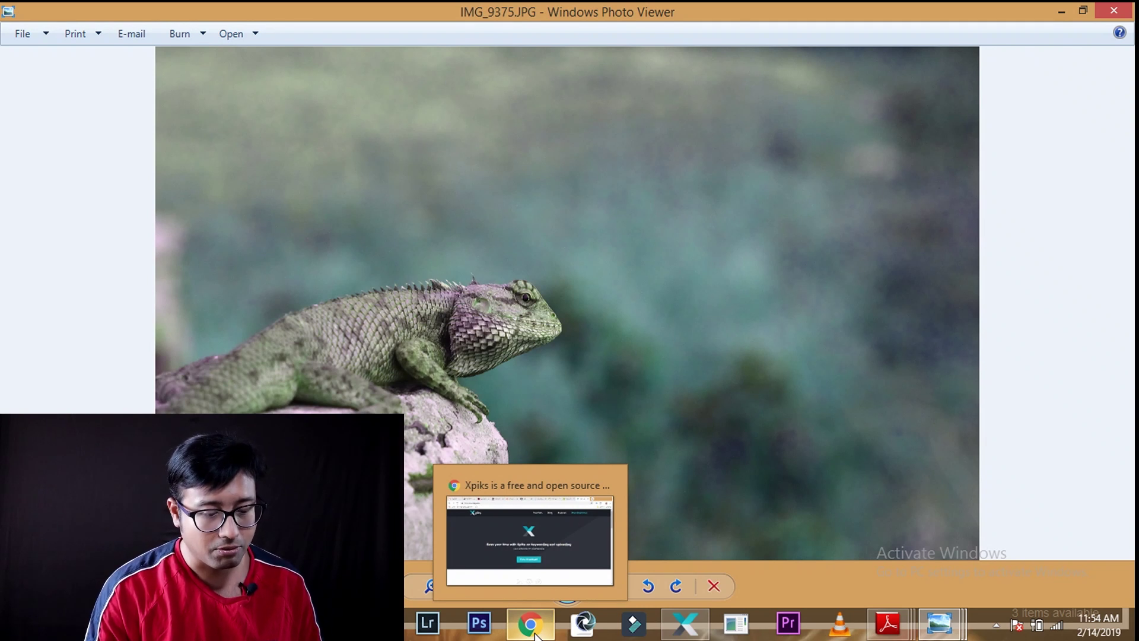
{"action": "left_click", "coordinate": [534, 633]}
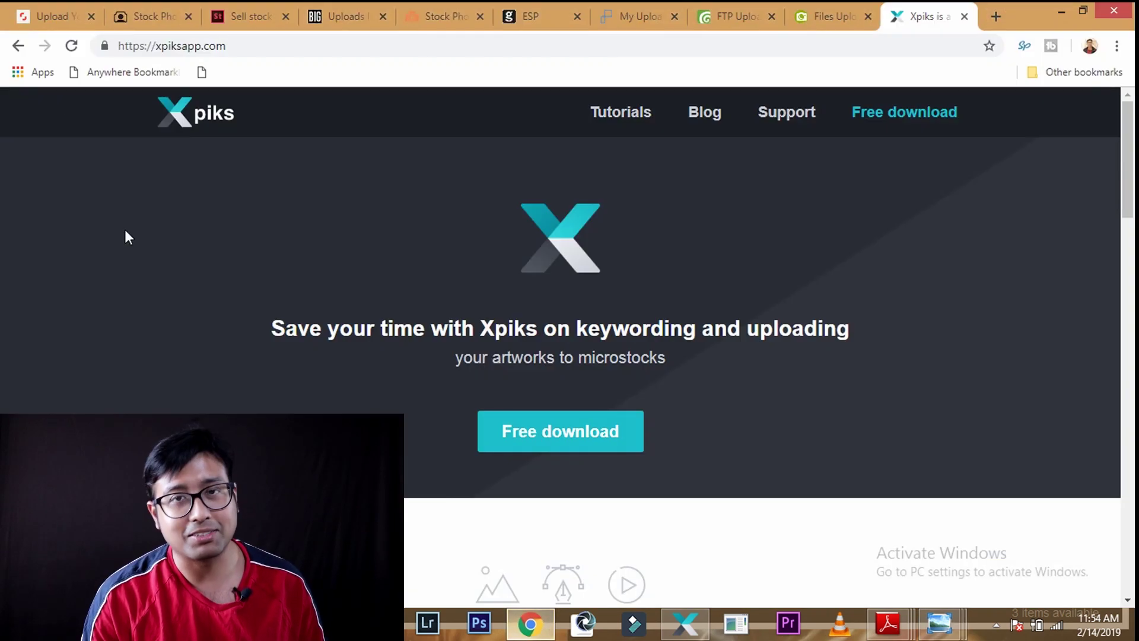
Show Shutterstock's upload page with its Upload Via FTP instructions for ftp.shutterstock.com
{"action": "left_click", "coordinate": [46, 16]}
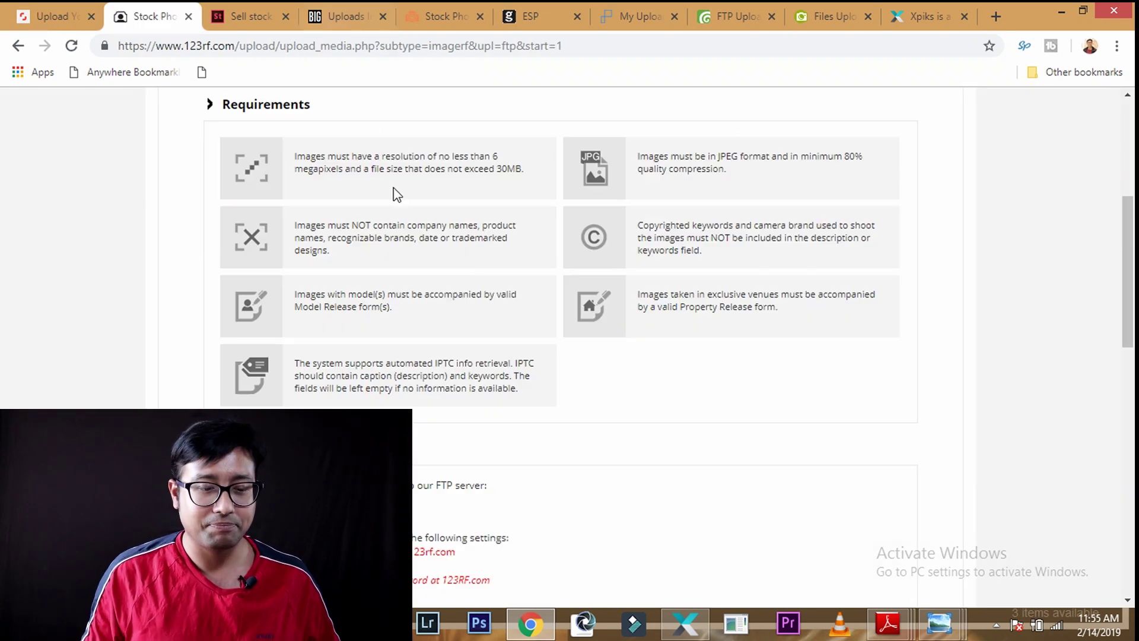
Scroll 123RF's upload page down to the FTP Upload section listing host ftp.123rf.com
{"action": "scroll", "coordinate": [726, 362], "scroll_direction": "down", "scroll_amount": 1}
{"action": "scroll", "coordinate": [726, 363], "scroll_direction": "down", "scroll_amount": 4}
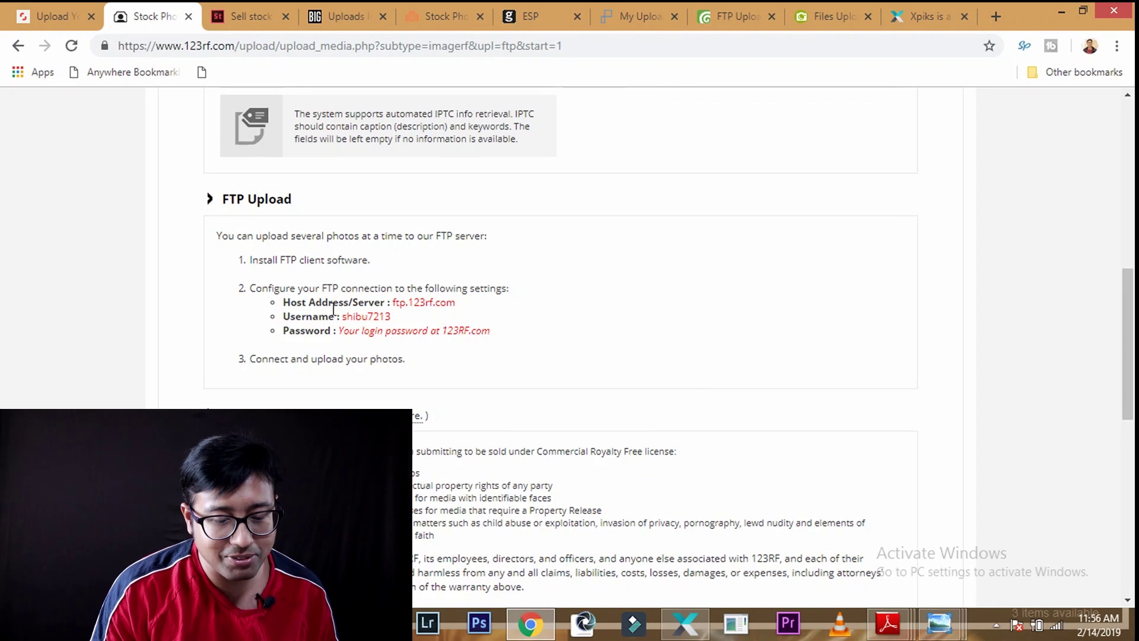
{"action": "scroll", "coordinate": [559, 338], "scroll_direction": "up", "scroll_amount": 3}
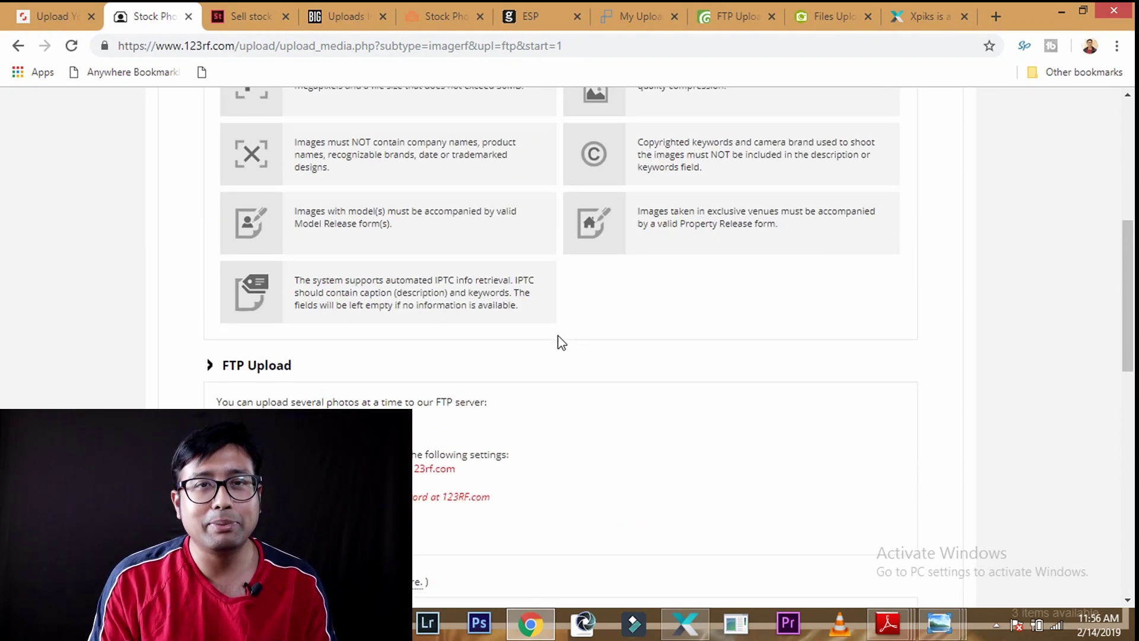
{"action": "scroll", "coordinate": [446, 416], "scroll_direction": "down", "scroll_amount": 2}
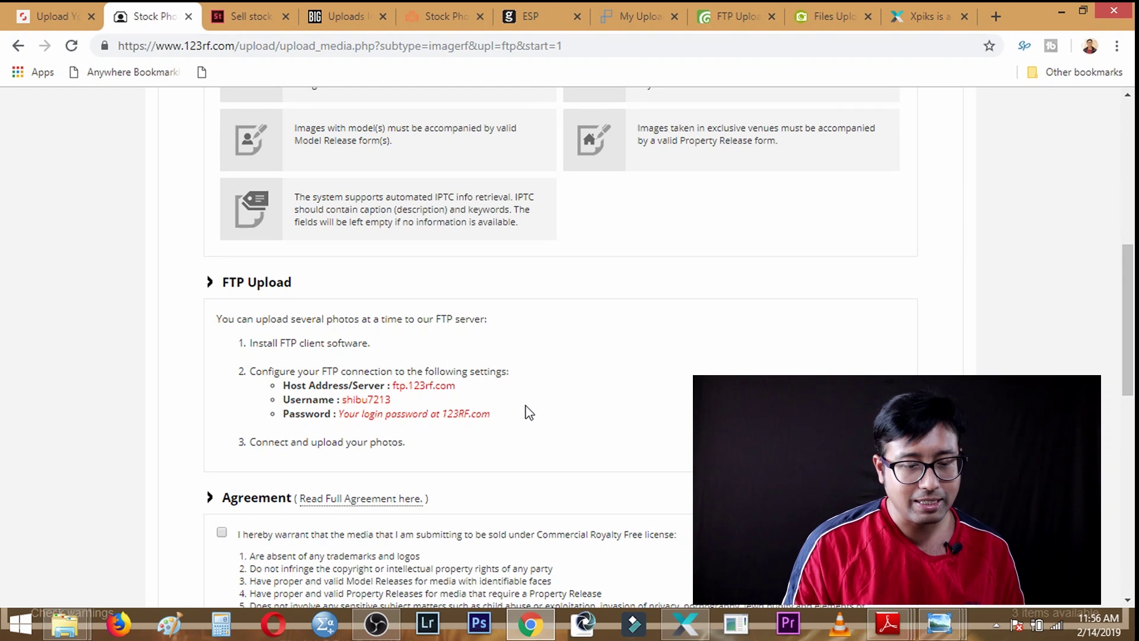
Switch to Adobe Stock's upload page and read its FTP import details for ftp.contributor.adobestock.com
{"action": "left_click", "coordinate": [214, 17]}
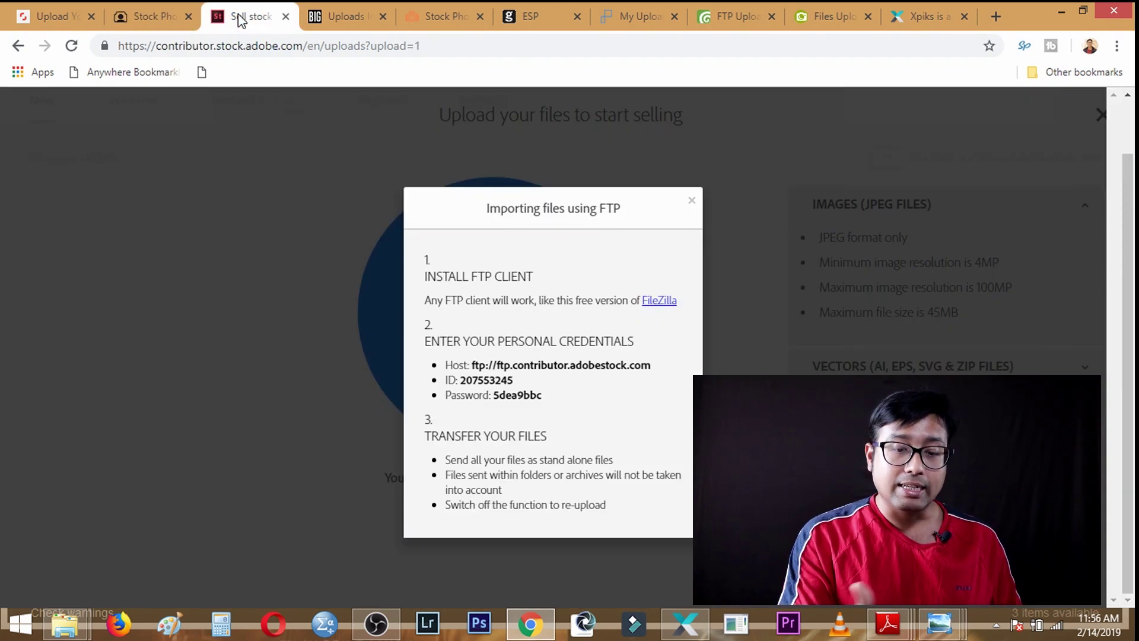
{"action": "scroll", "coordinate": [305, 319], "scroll_direction": "up", "scroll_amount": 2}
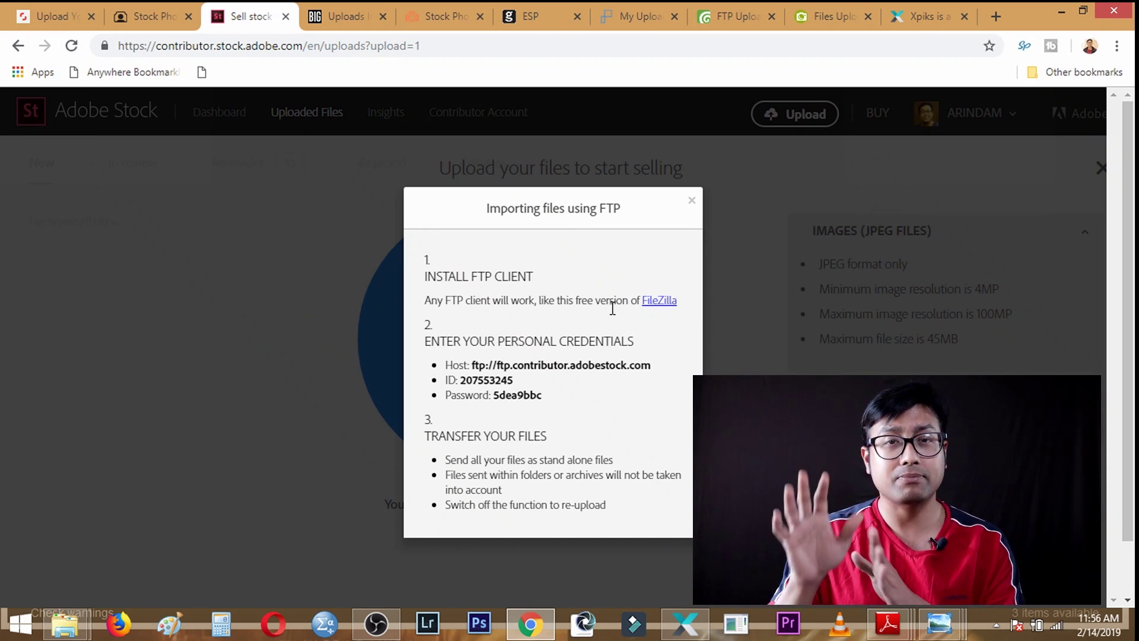
{"action": "scroll", "coordinate": [618, 344], "scroll_direction": "down", "scroll_amount": 2}
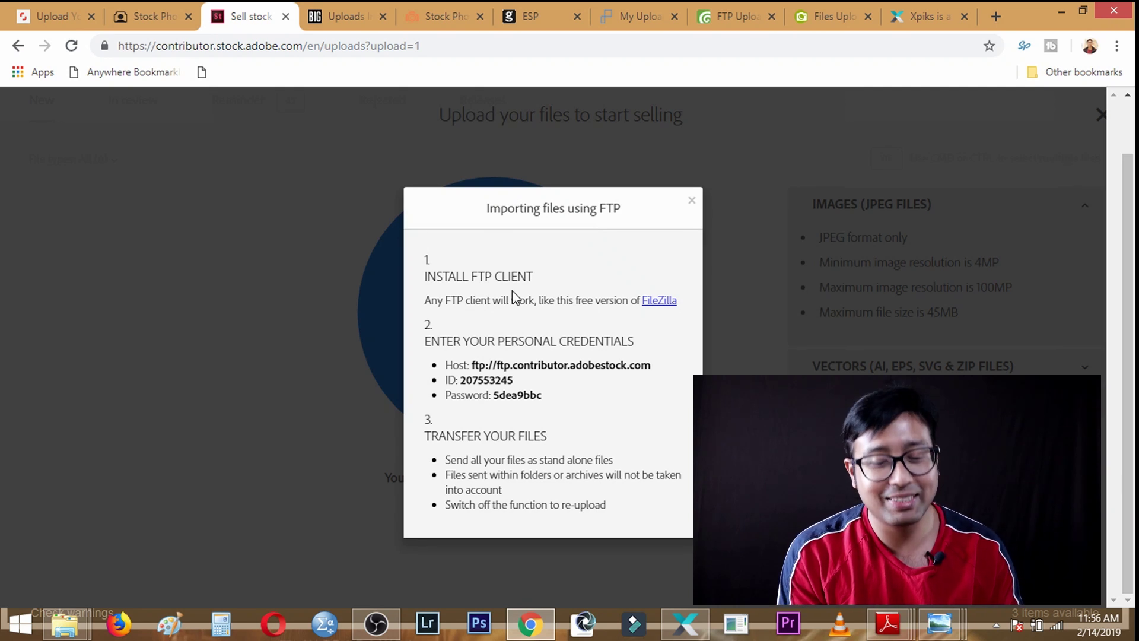
Switch to Bigstock's Upload Images page and scroll through its Upload via FTP details for ftp.bigstockphoto.com
{"action": "left_click", "coordinate": [346, 2]}
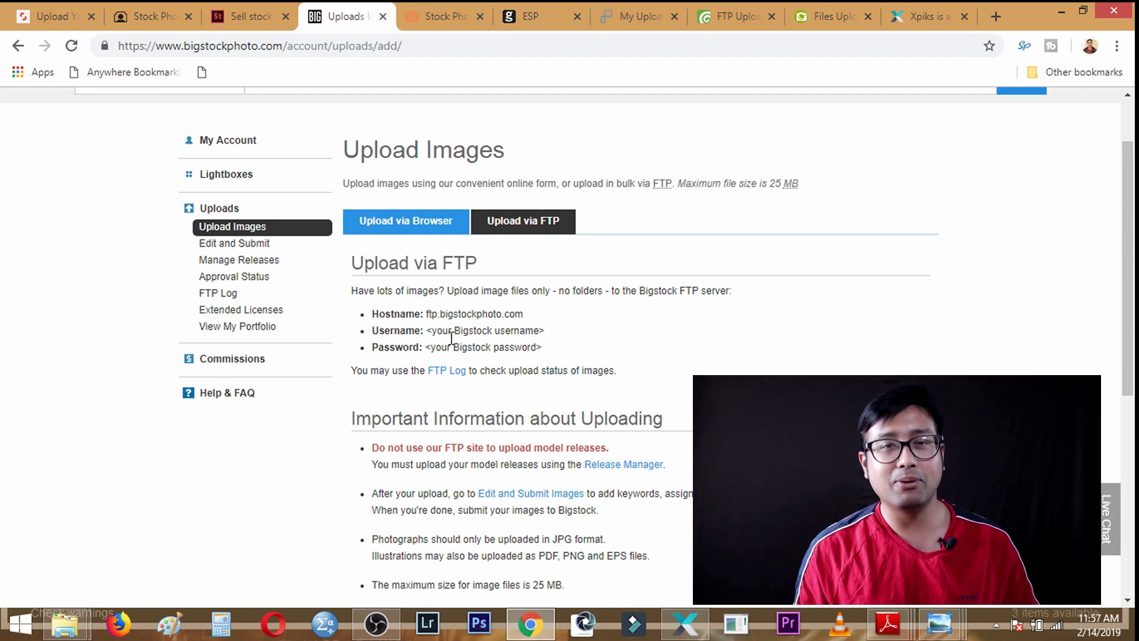
{"action": "scroll", "coordinate": [578, 365], "scroll_direction": "down", "scroll_amount": 1}
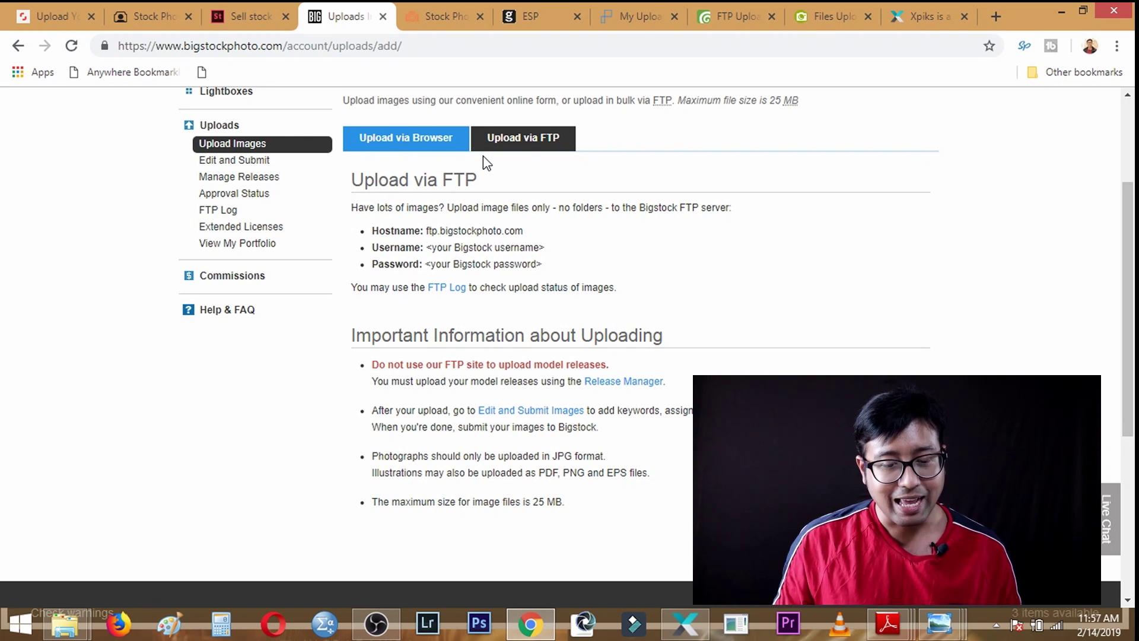
{"action": "scroll", "coordinate": [510, 290], "scroll_direction": "up", "scroll_amount": 2}
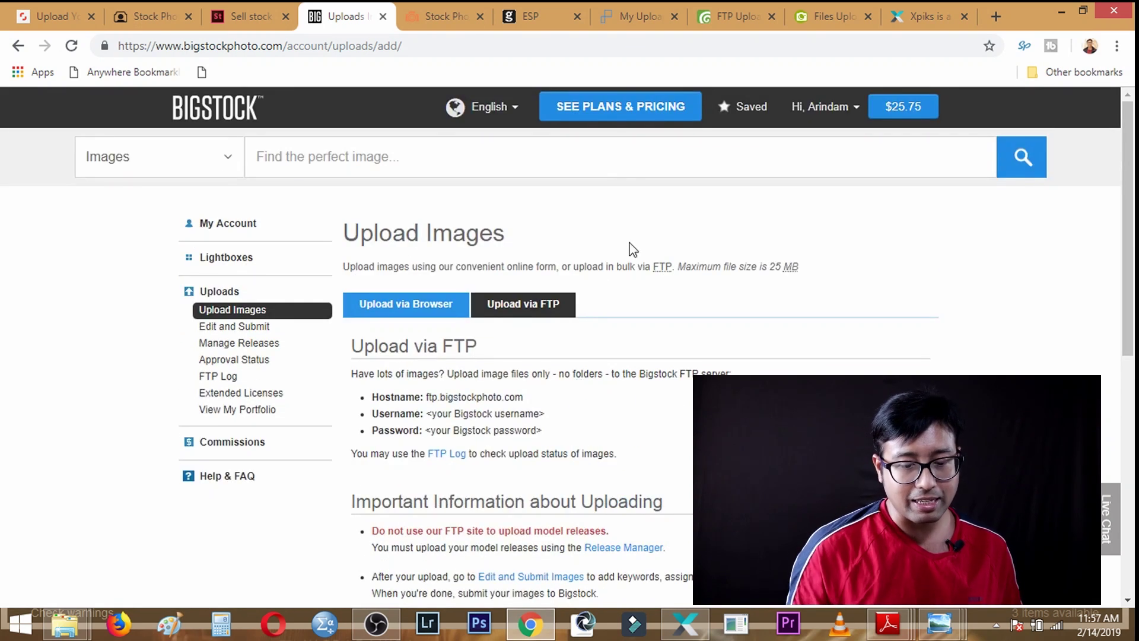
{"action": "scroll", "coordinate": [597, 300], "scroll_direction": "down", "scroll_amount": 2}
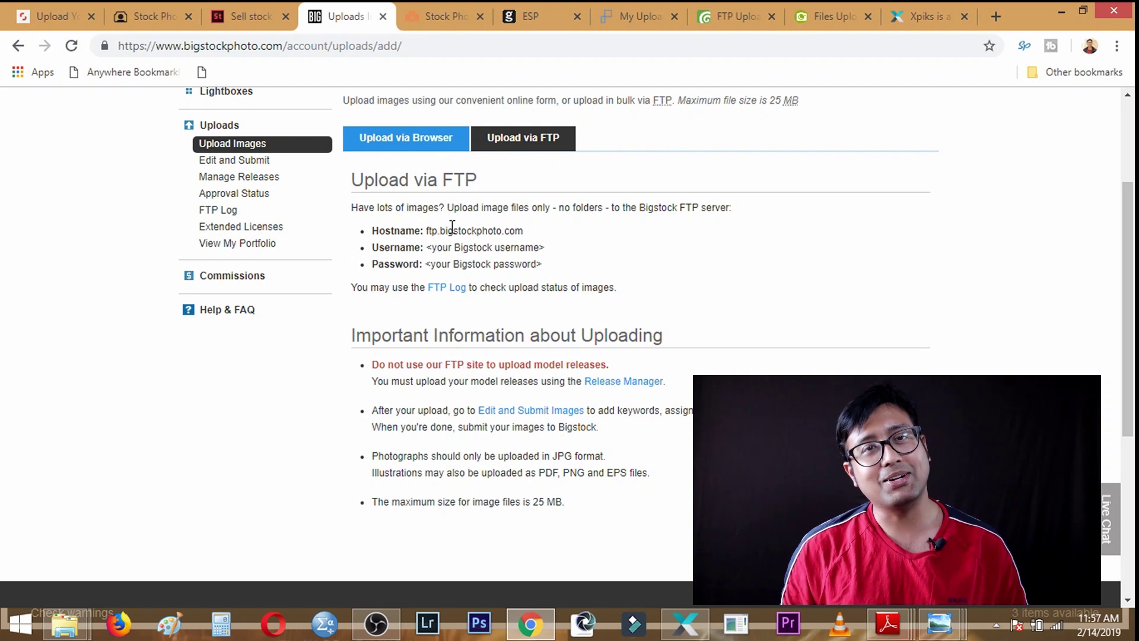
{"action": "scroll", "coordinate": [452, 227], "scroll_direction": "up", "scroll_amount": 2}
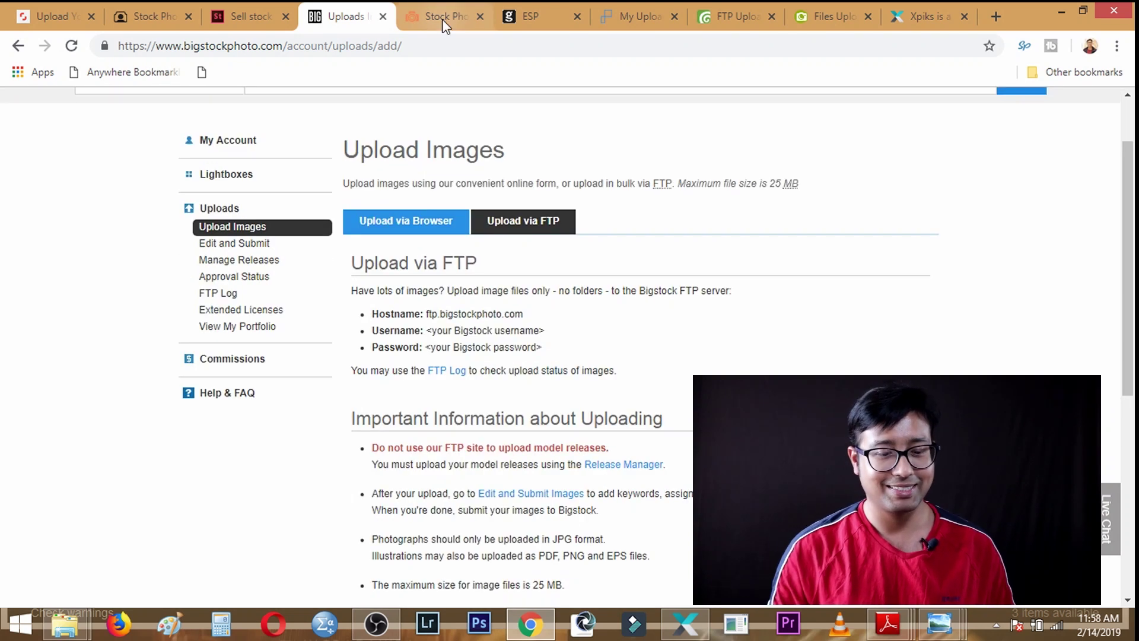
View Can Stock Photo's FTP address ftp.canstockphoto.com, then move on to the Getty Images ESP dashboard
{"action": "left_click", "coordinate": [442, 16]}
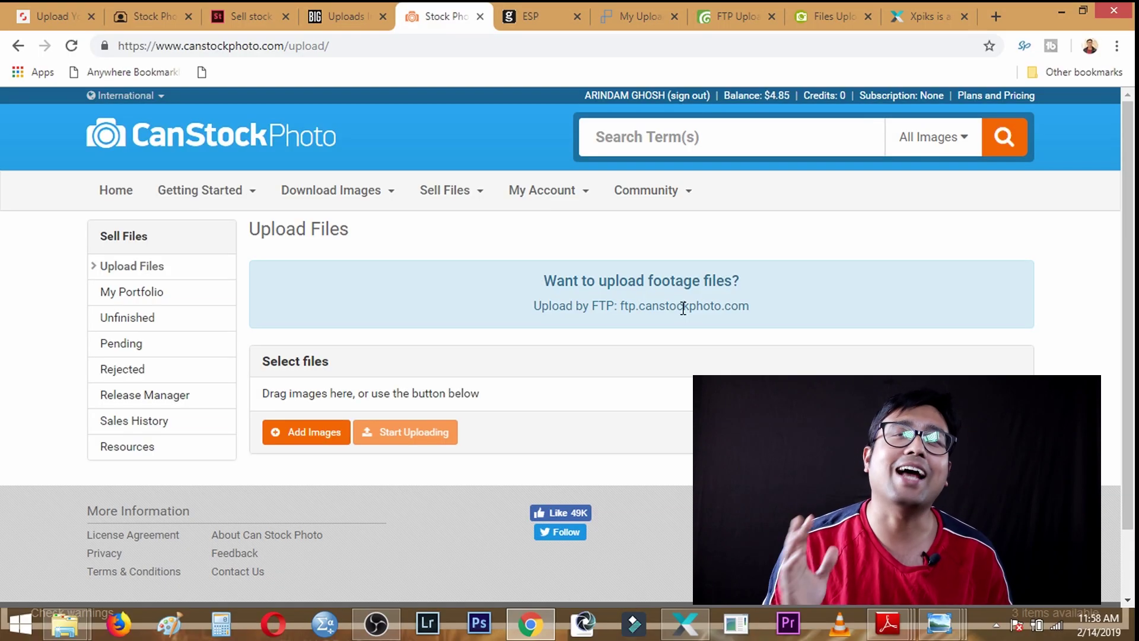
{"action": "left_click", "coordinate": [537, 6]}
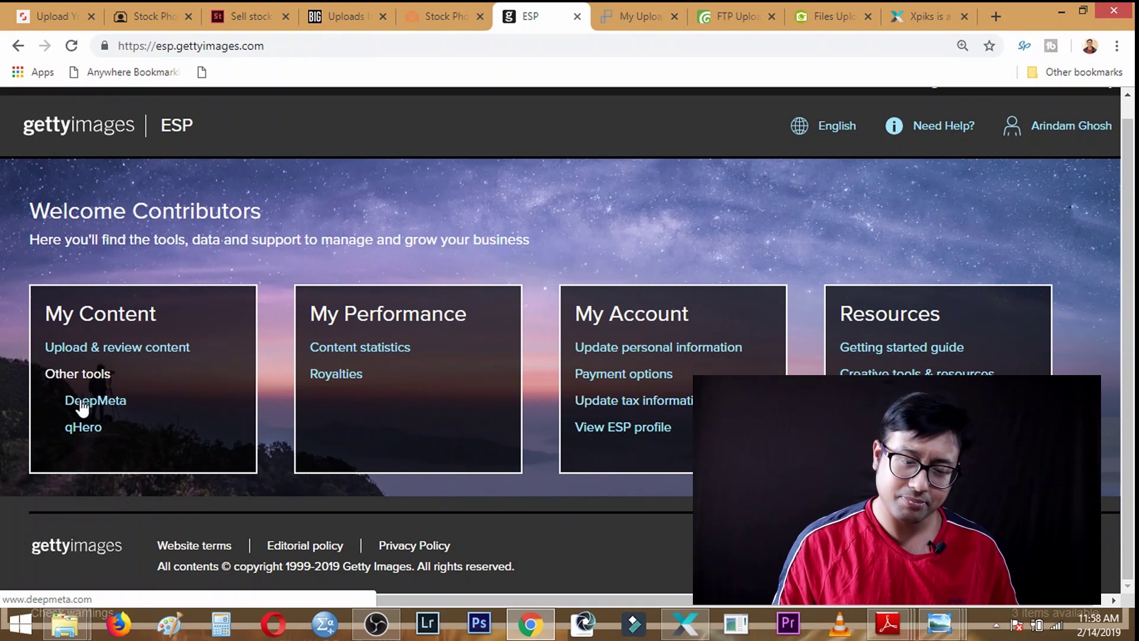
Check Pond5's upload dialog for ftp.pond5.com, then Dreamstime's FTP Upload page with upload.dreamstime.com
{"action": "left_click", "coordinate": [628, 16]}
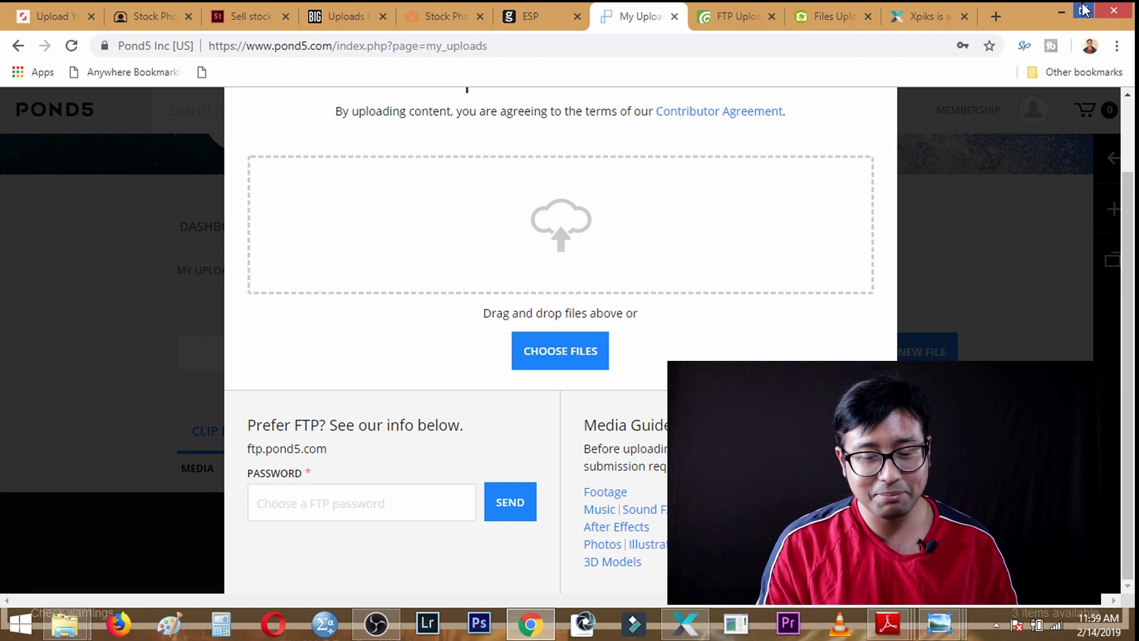
{"action": "left_click", "coordinate": [724, 2]}
{"action": "scroll", "coordinate": [610, 308], "scroll_direction": "down", "scroll_amount": 2}
{"action": "scroll", "coordinate": [623, 312], "scroll_direction": "up", "scroll_amount": 2}
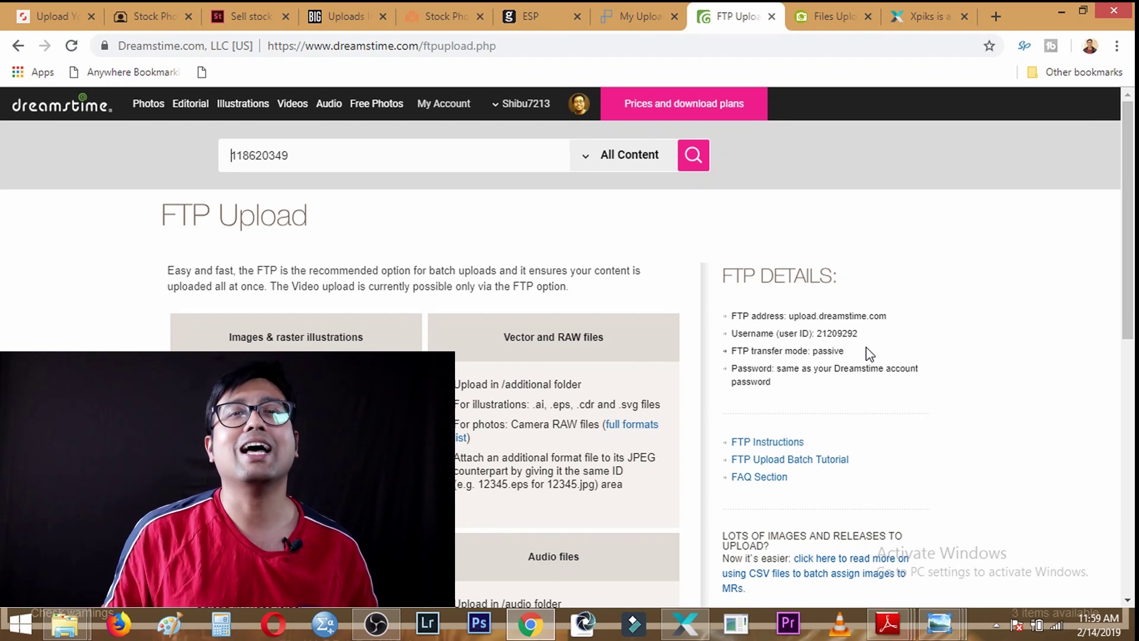
Switch to Depositphotos' FTP Uploader page listing ftp.depositphotos.com
{"action": "left_click", "coordinate": [812, 13]}
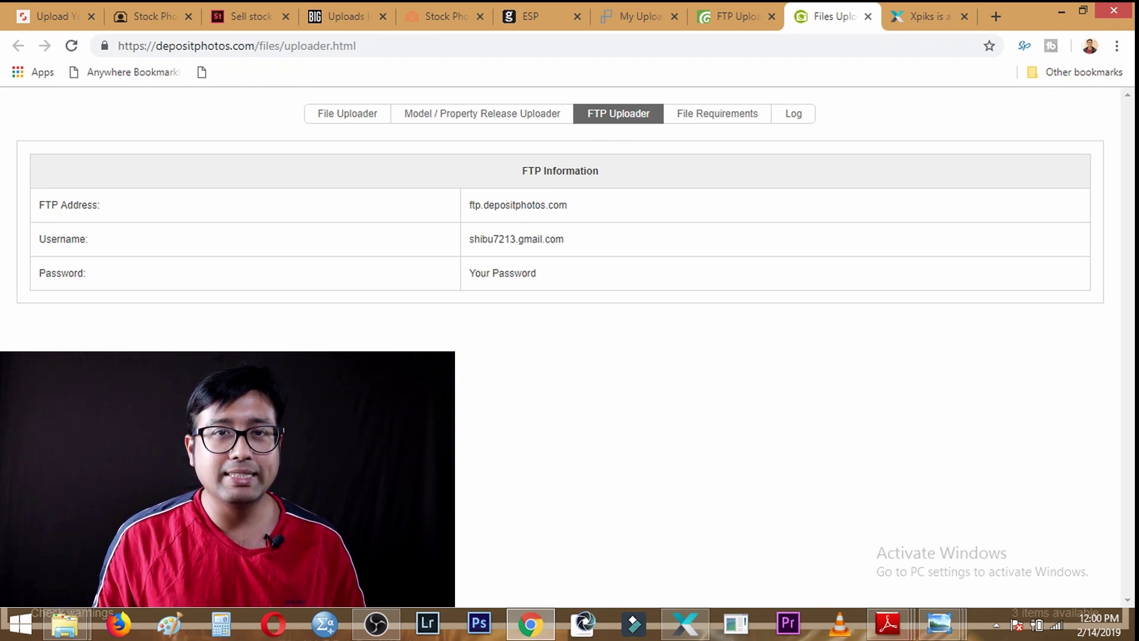
Leave the Depositphotos tab for the xpiksapp.com tab with Ctrl+Tab
{"action": "key", "text": "ctrl+Tab"}
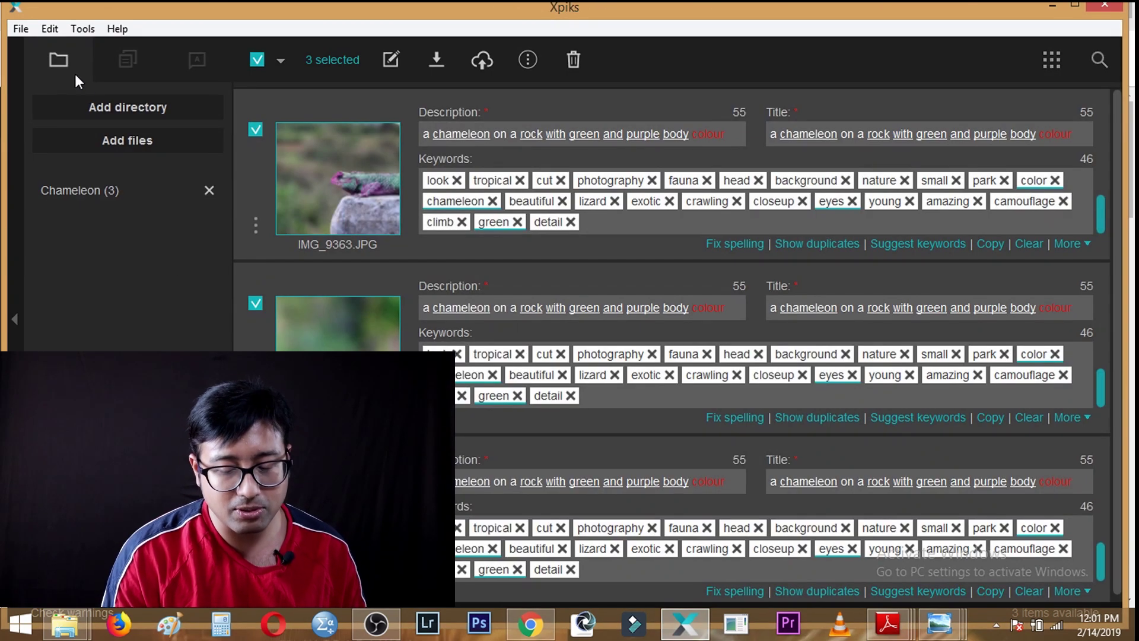
Look through Xpiks' File and Edit menus while the three Chameleon photos are listed
{"action": "left_click", "coordinate": [23, 29]}
{"action": "left_click", "coordinate": [49, 28]}
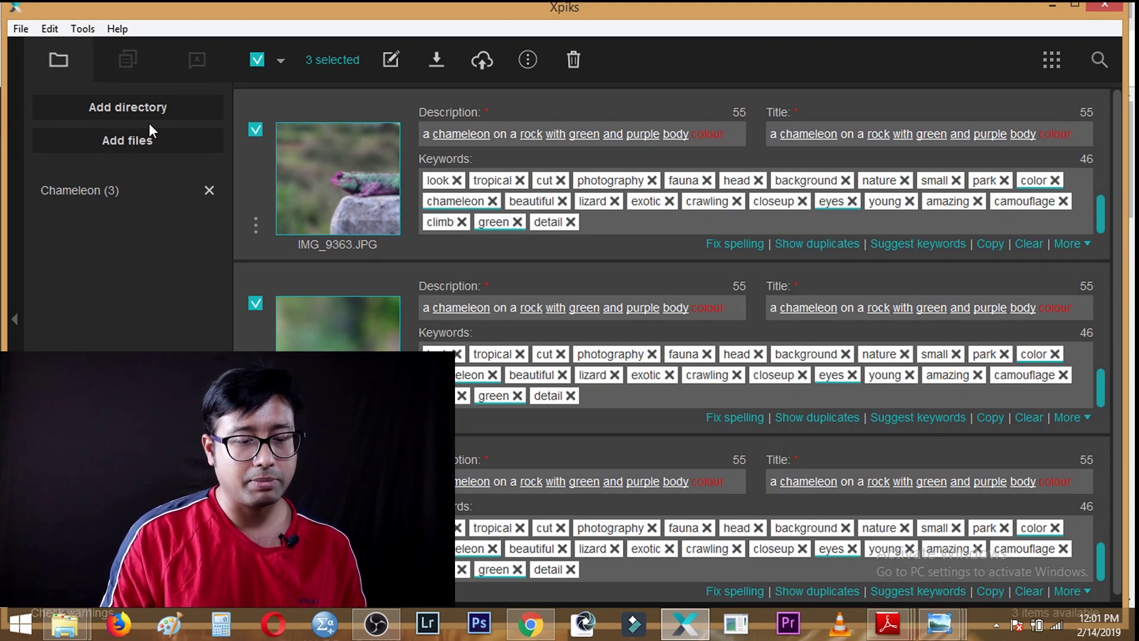
Open the upload hosts manager and review the seven configured hosts, Shutterstock through pond5
{"action": "left_click", "coordinate": [83, 30]}
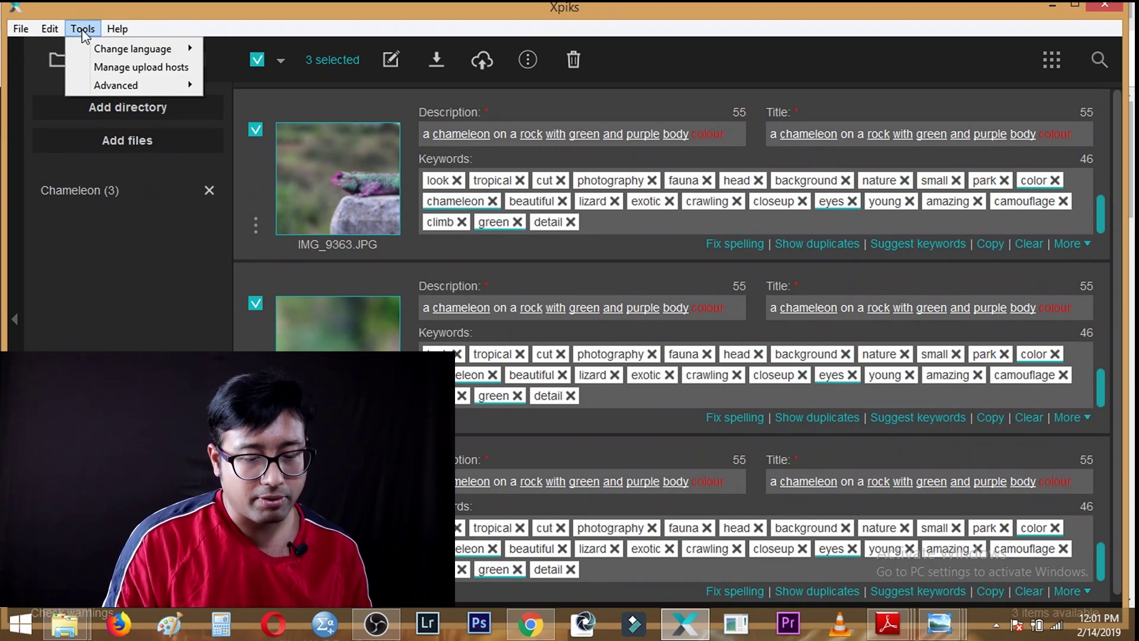
{"action": "left_click", "coordinate": [108, 64]}
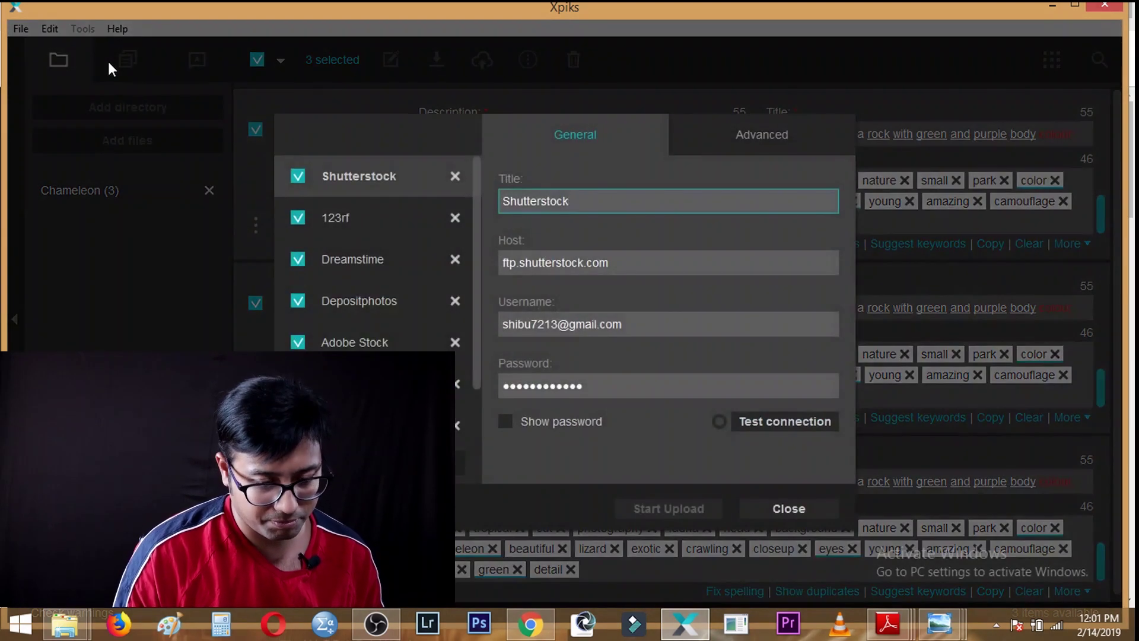
{"action": "scroll", "coordinate": [460, 280], "scroll_direction": "down", "scroll_amount": 1}
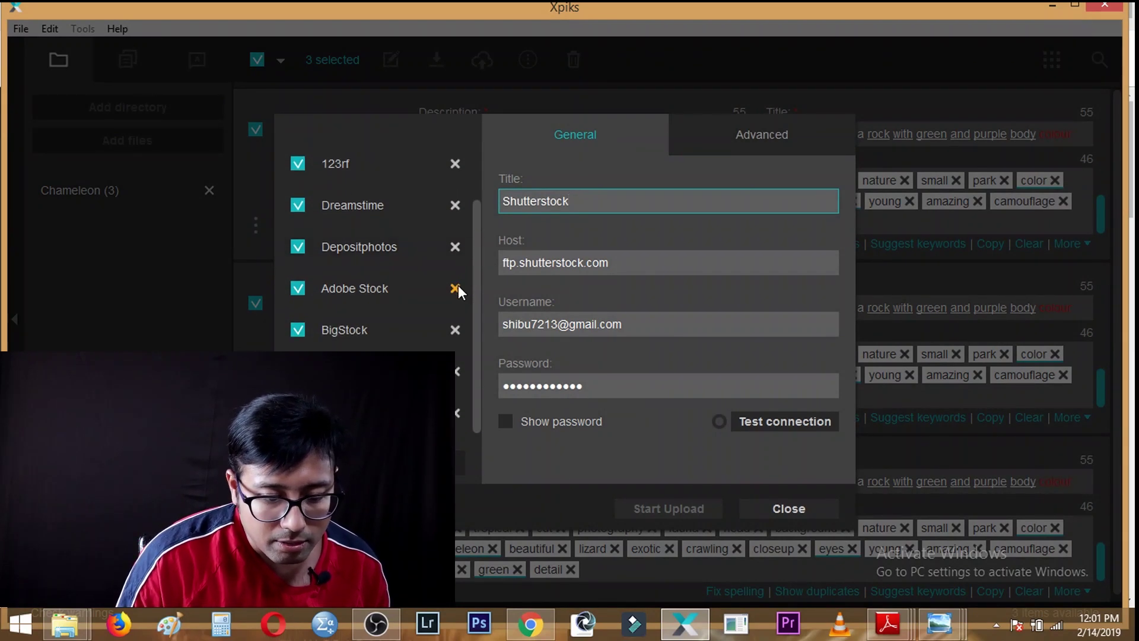
{"action": "scroll", "coordinate": [460, 282], "scroll_direction": "up", "scroll_amount": 1}
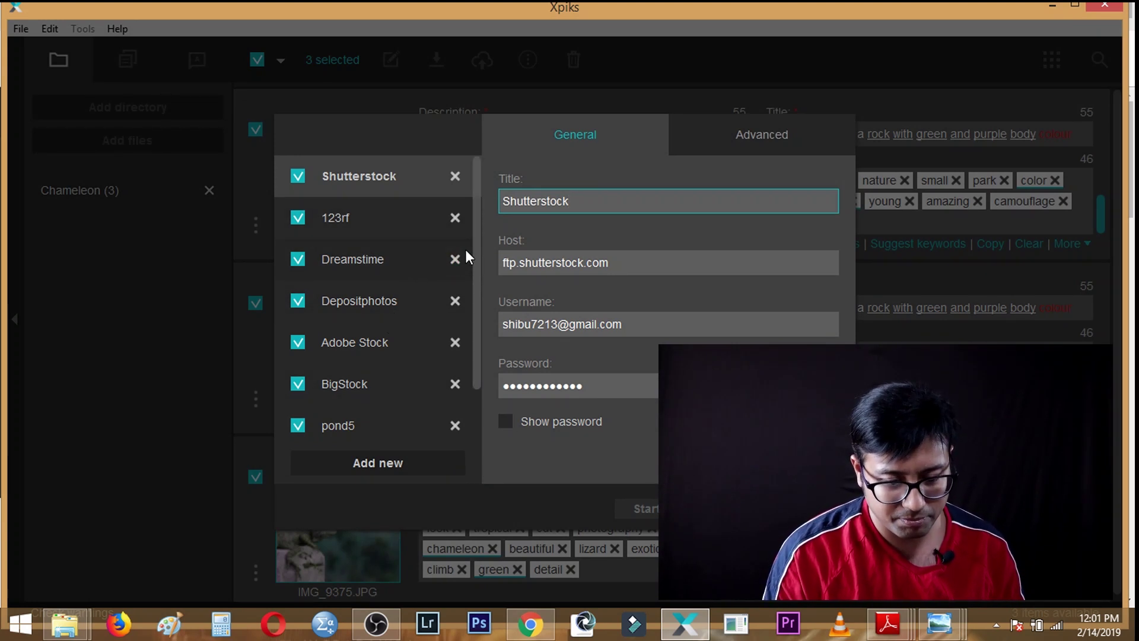
{"action": "scroll", "coordinate": [475, 332], "scroll_direction": "down", "scroll_amount": 1}
{"action": "scroll", "coordinate": [478, 350], "scroll_direction": "up", "scroll_amount": 1}
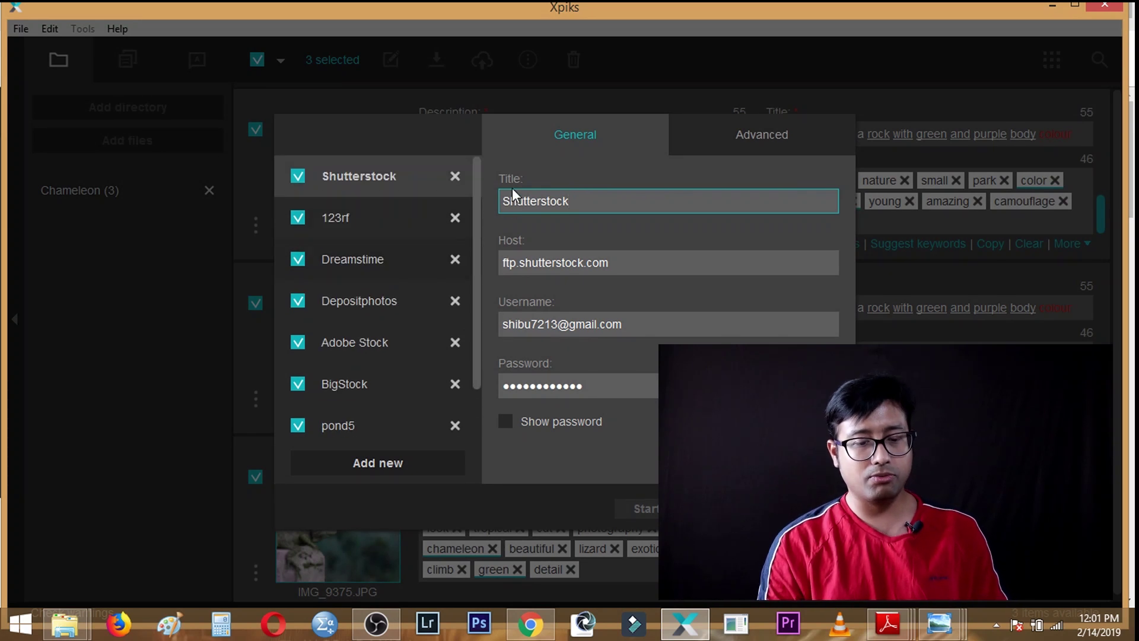
Add a new upload host titled 'Teaching doc photo'
{"action": "left_click", "coordinate": [373, 460]}
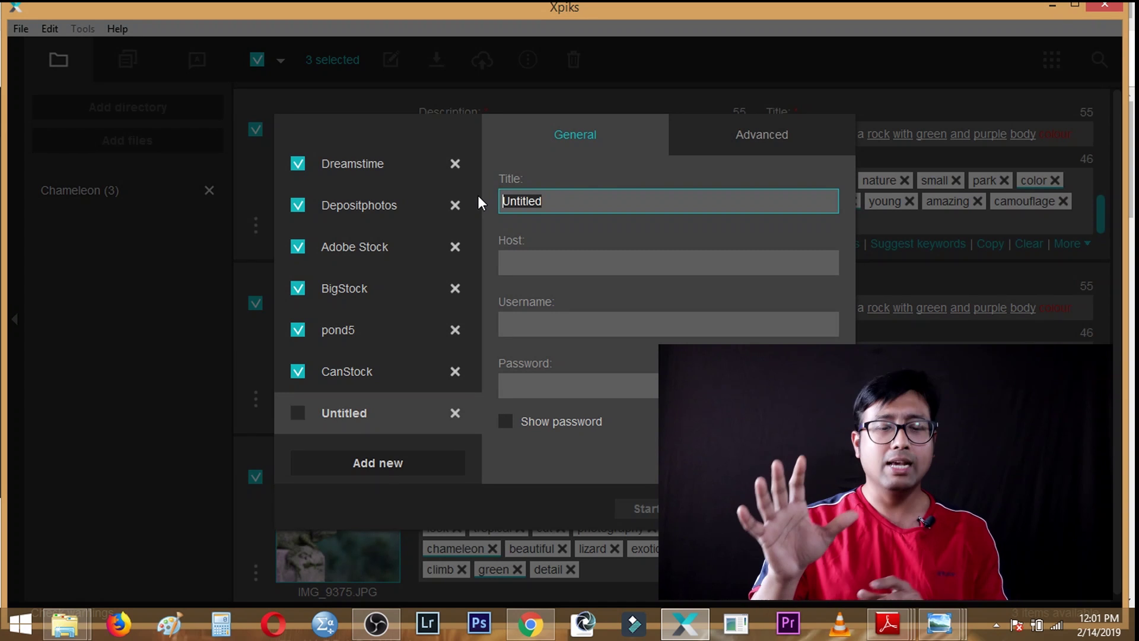
{"action": "scroll", "coordinate": [478, 195], "scroll_direction": "up", "scroll_amount": 2}
{"action": "type", "text": "Trea"}
{"action": "key", "text": "BackSpace"}
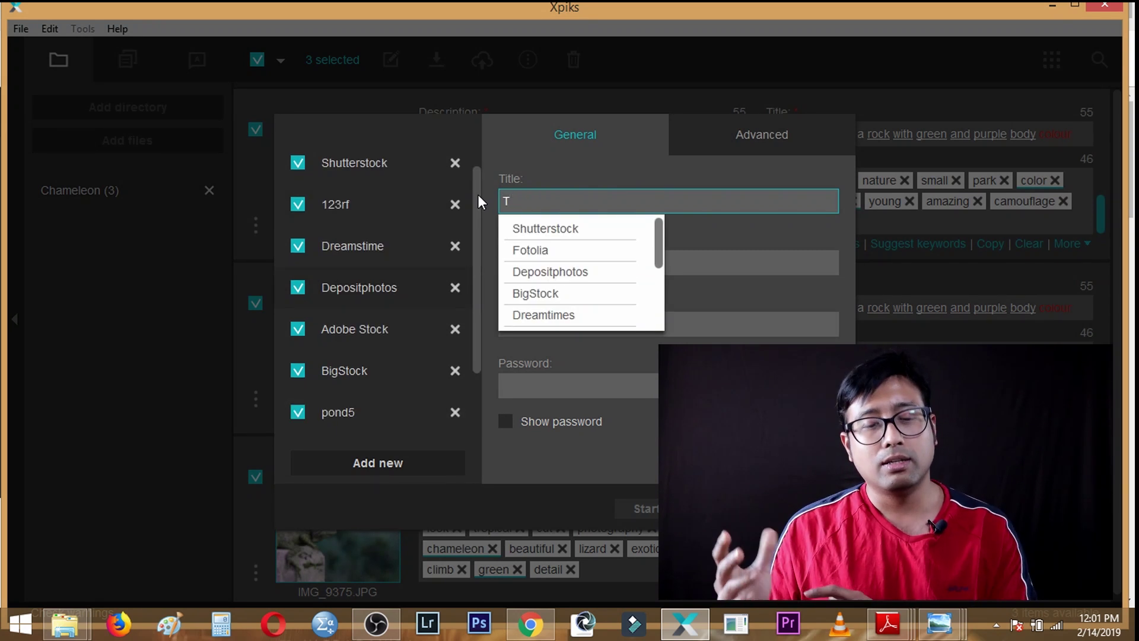
{"action": "type", "text": "eaching doc"}
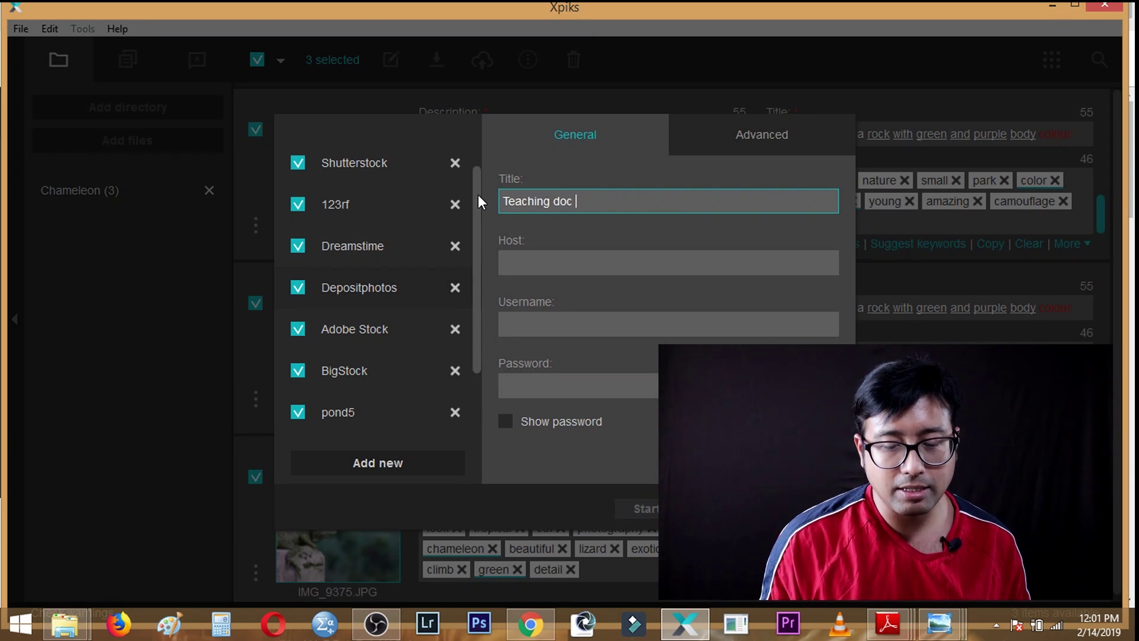
{"action": "type", "text": " photo"}
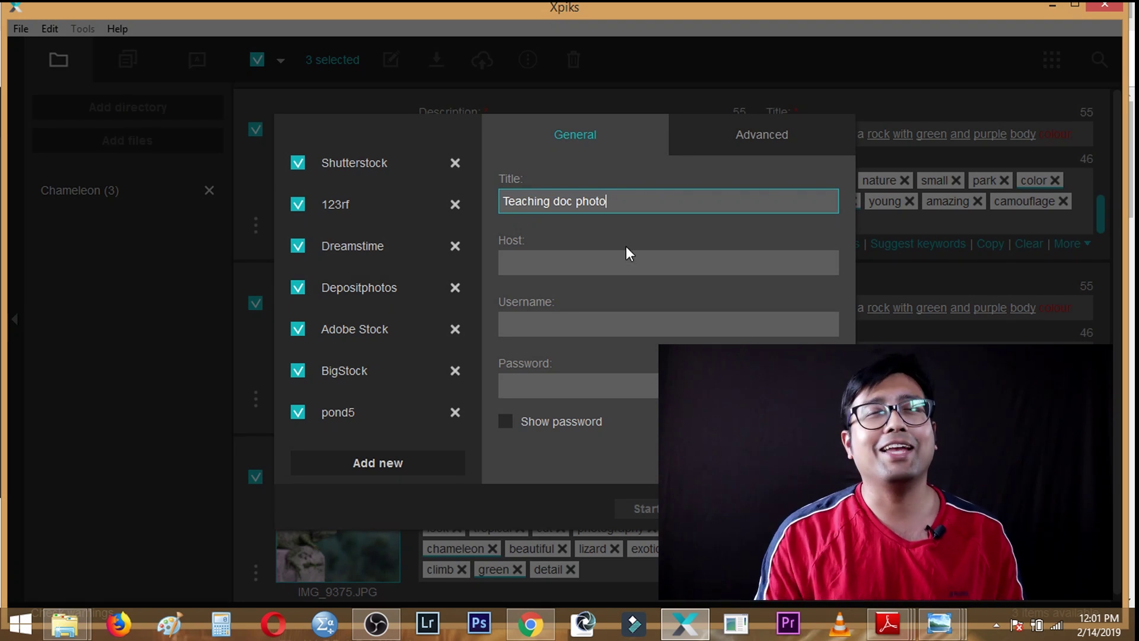
Enter host xxx.ffffff.com, the account username and the pasted password, checking it with Show password
{"action": "left_click", "coordinate": [597, 255]}
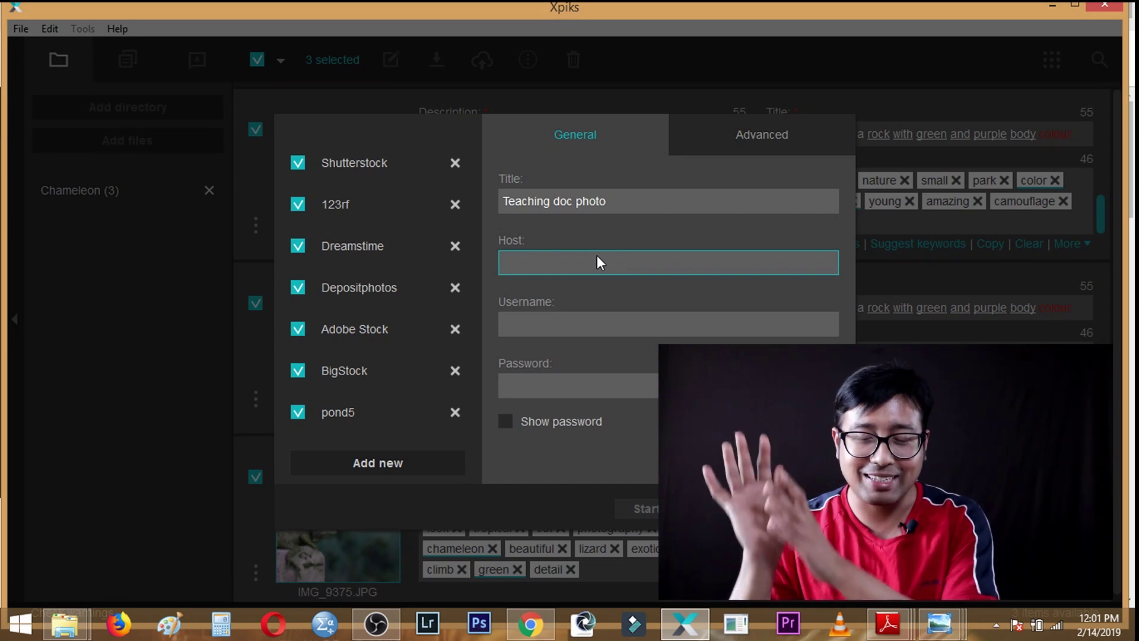
{"action": "type", "text": "xxx.ffffff"}
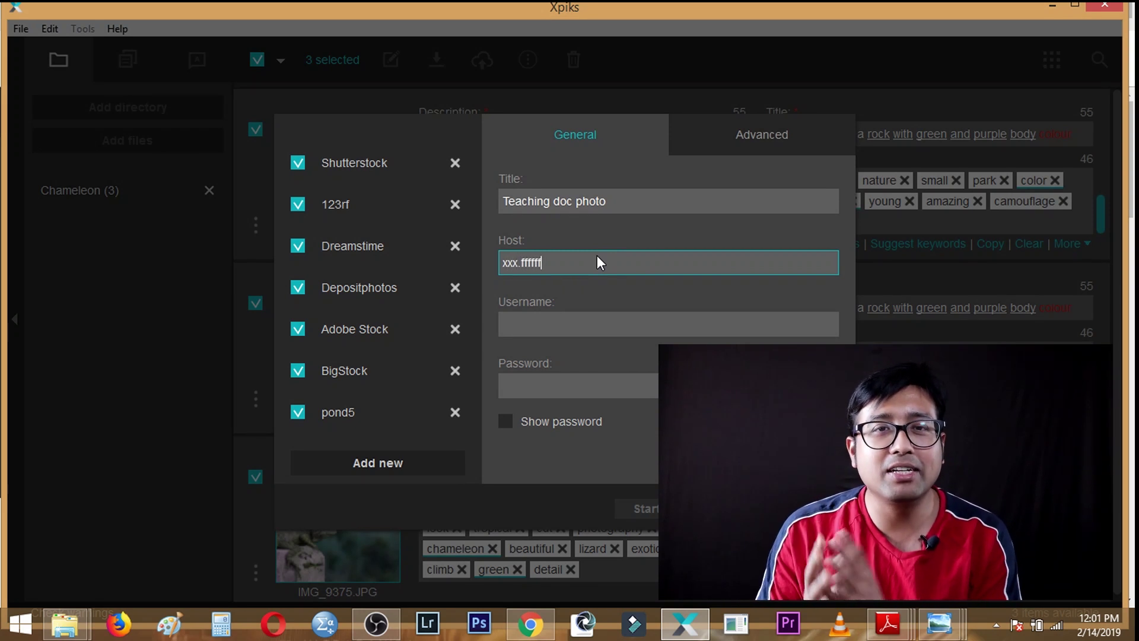
{"action": "type", "text": ".com"}
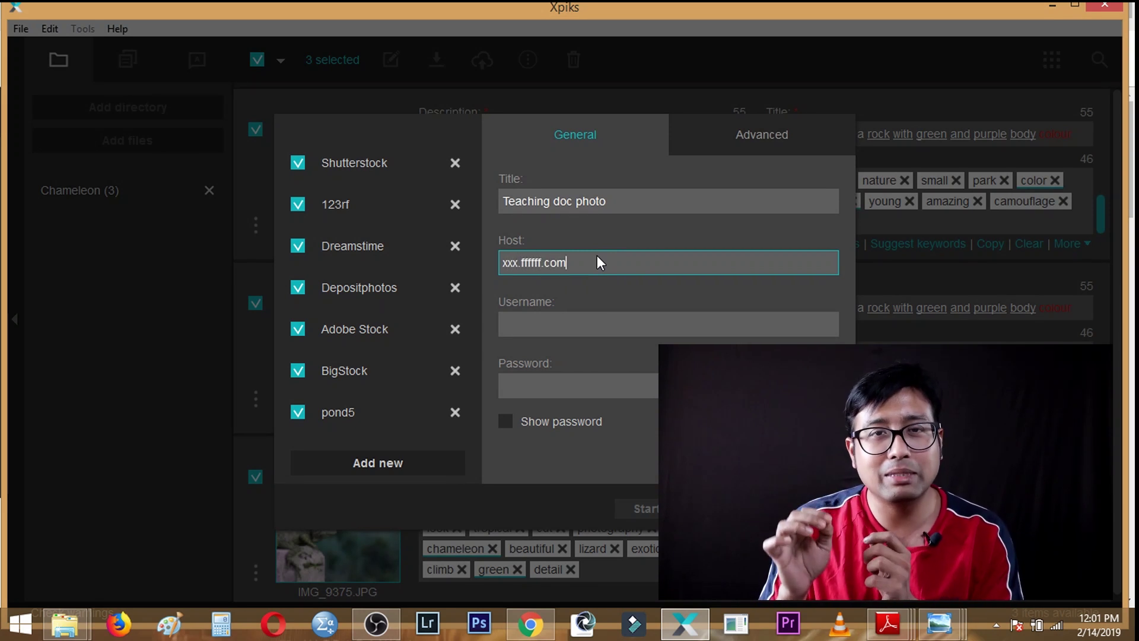
{"action": "left_click", "coordinate": [543, 321]}
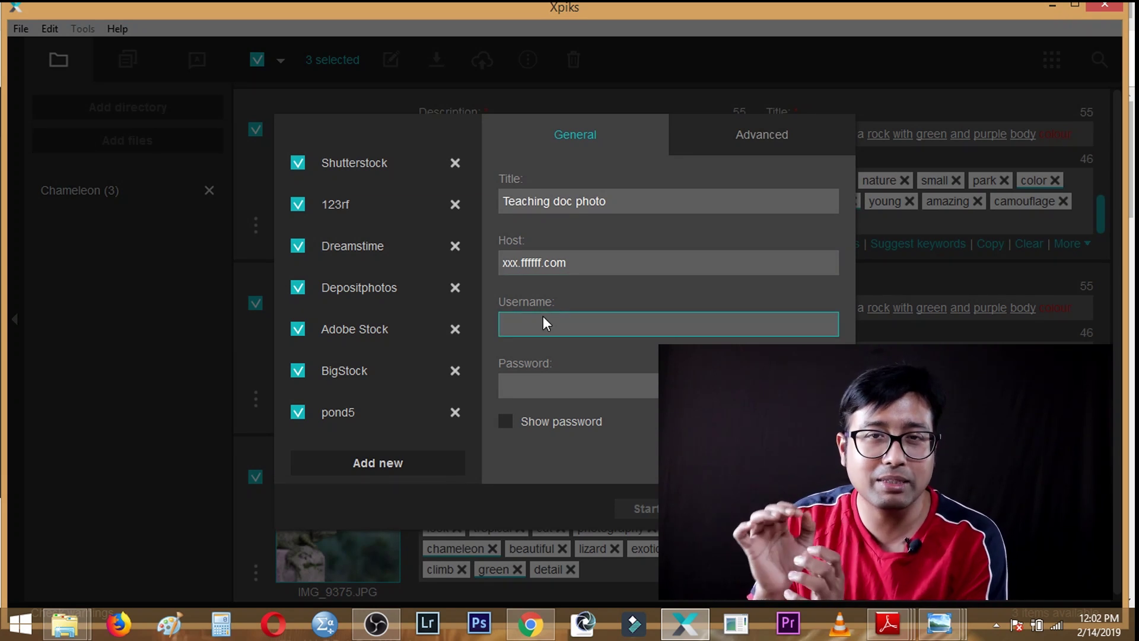
{"action": "type", "text": "tterete"}
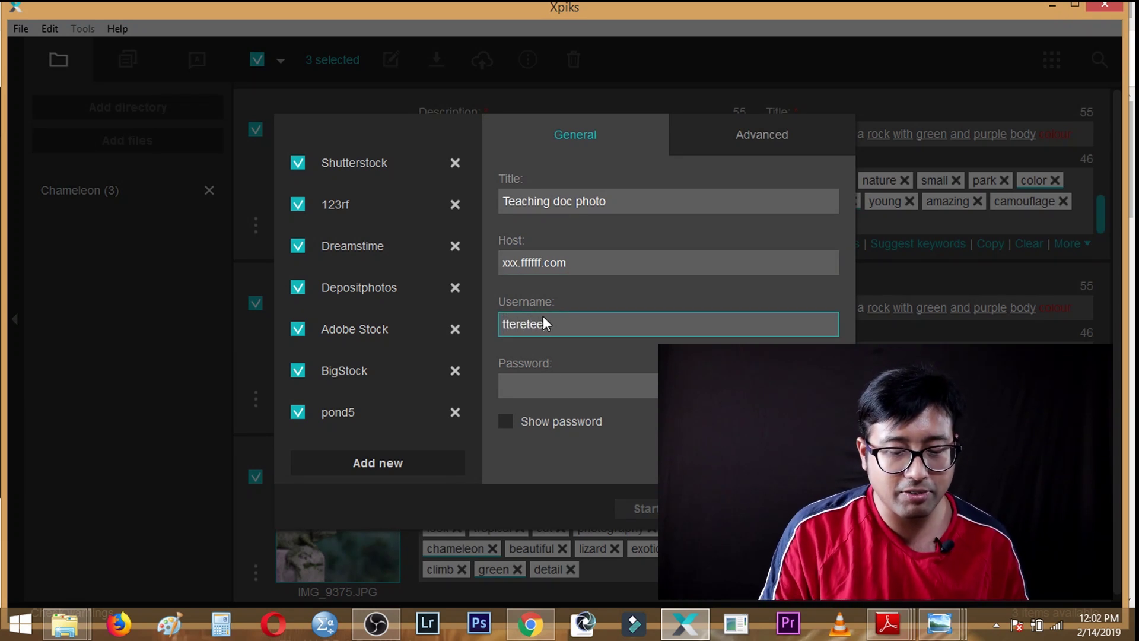
{"action": "type", "text": "e"}
{"action": "left_click", "coordinate": [553, 389]}
{"action": "key", "text": "ctrl+v"}
{"action": "key", "text": "ctrl+v"}
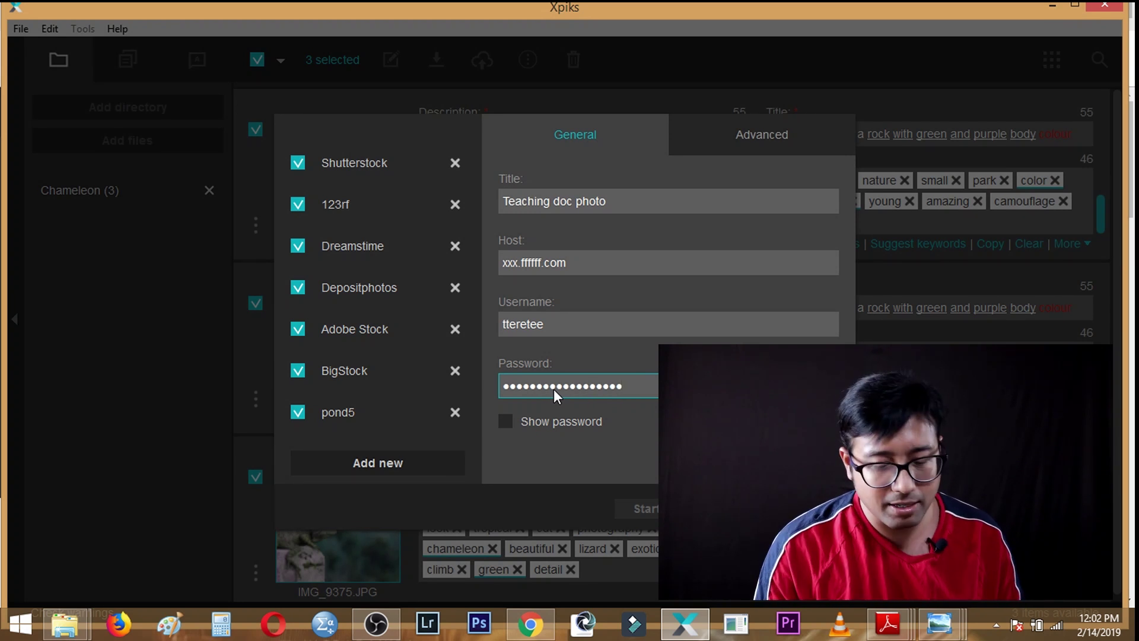
{"action": "left_click", "coordinate": [507, 419]}
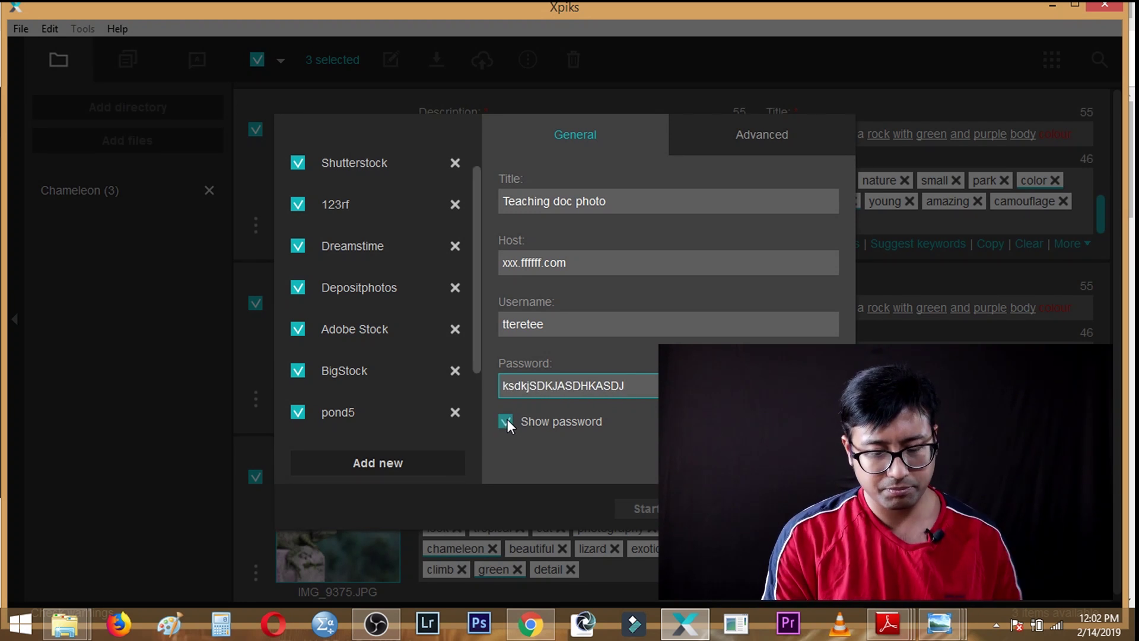
{"action": "left_click", "coordinate": [507, 419]}
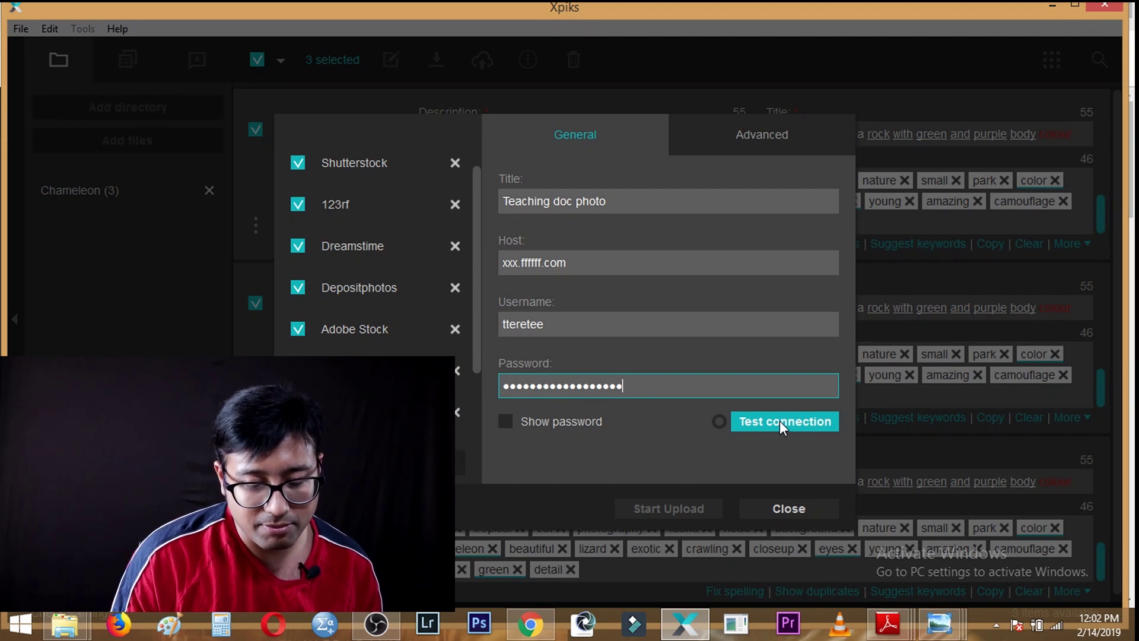
Select the Shutterstock host (ftp.shutterstock.com) and confirm its connection test succeeds
{"action": "left_click", "coordinate": [351, 167]}
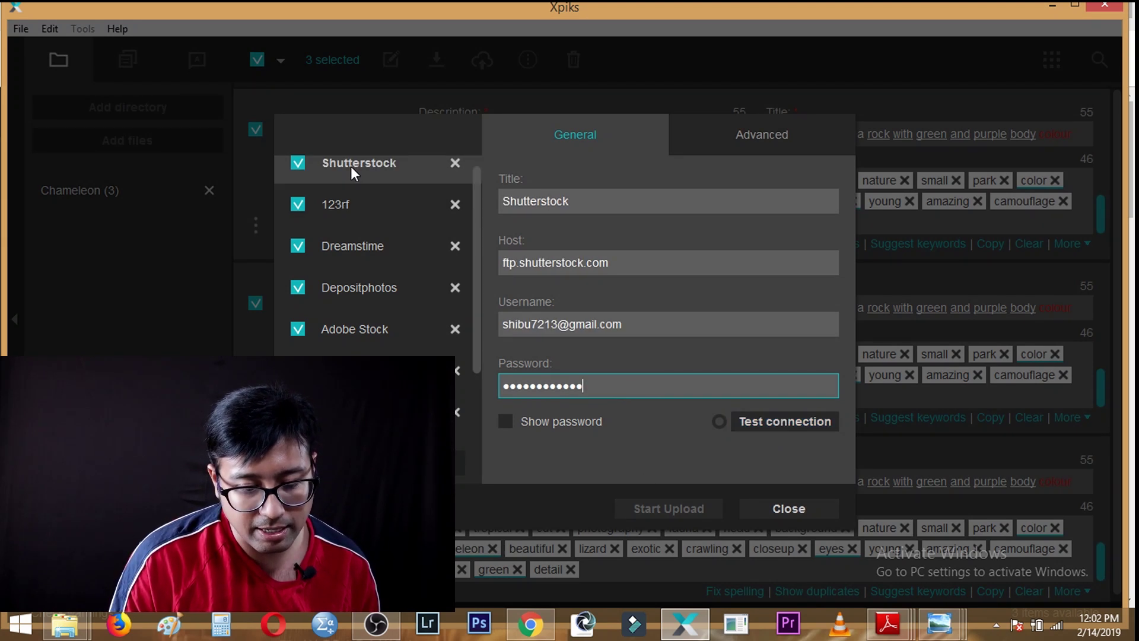
{"action": "left_click", "coordinate": [809, 422]}
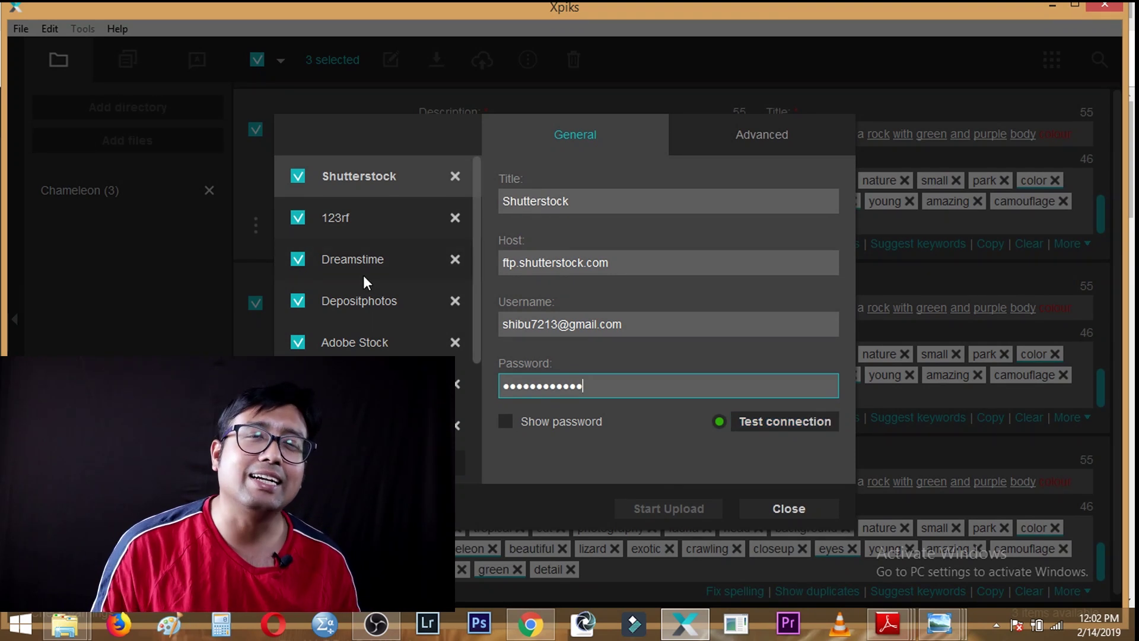
{"action": "left_click", "coordinate": [555, 200]}
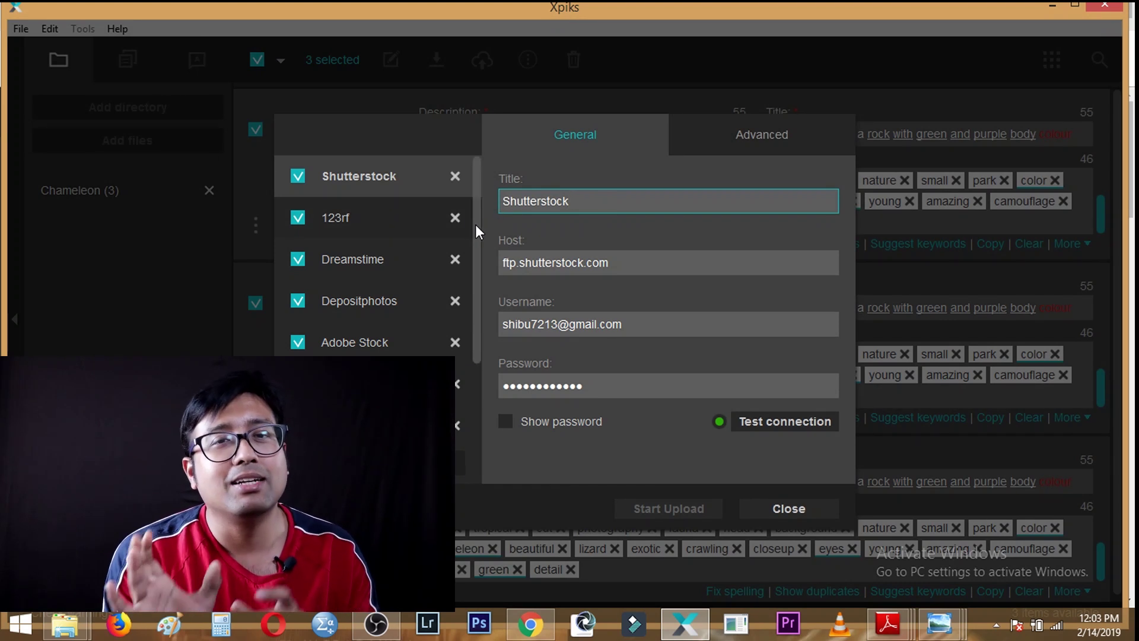
{"action": "left_click_drag", "start_coordinate": [474, 224], "coordinate": [475, 386]}
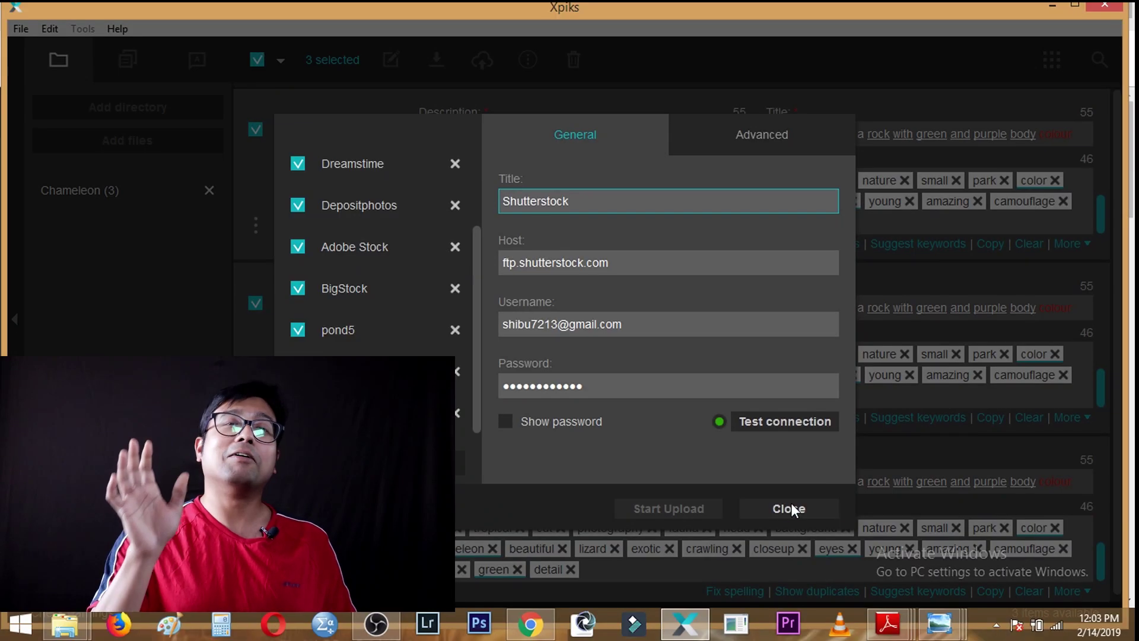
Close the hosts manager and remove the three chameleon photos from the workspace
{"action": "left_click", "coordinate": [786, 507]}
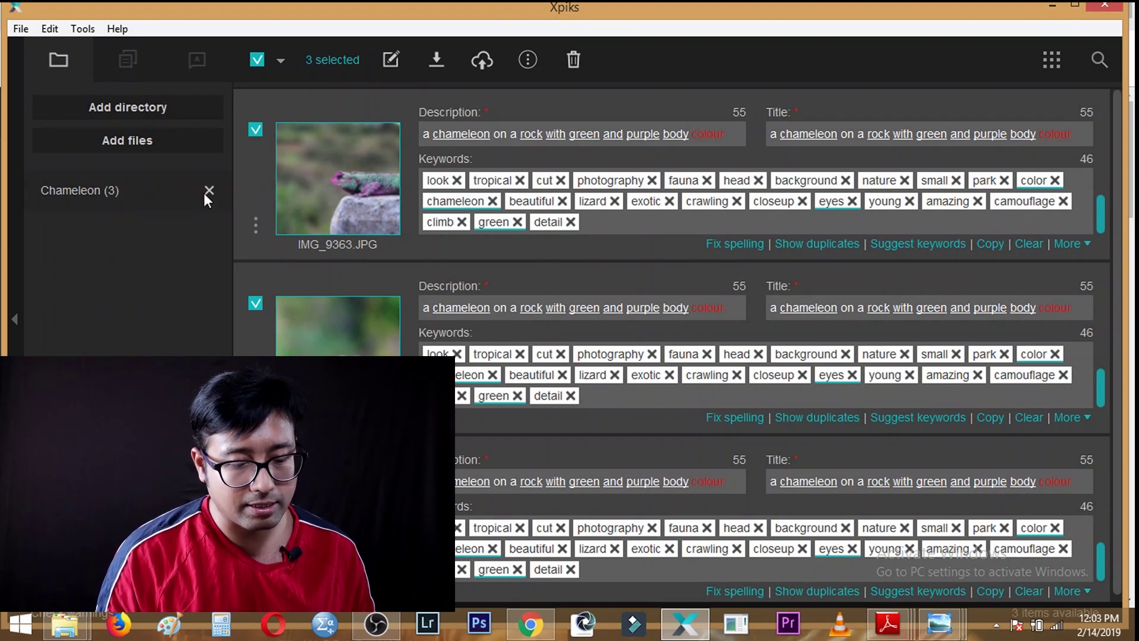
{"action": "left_click", "coordinate": [571, 60]}
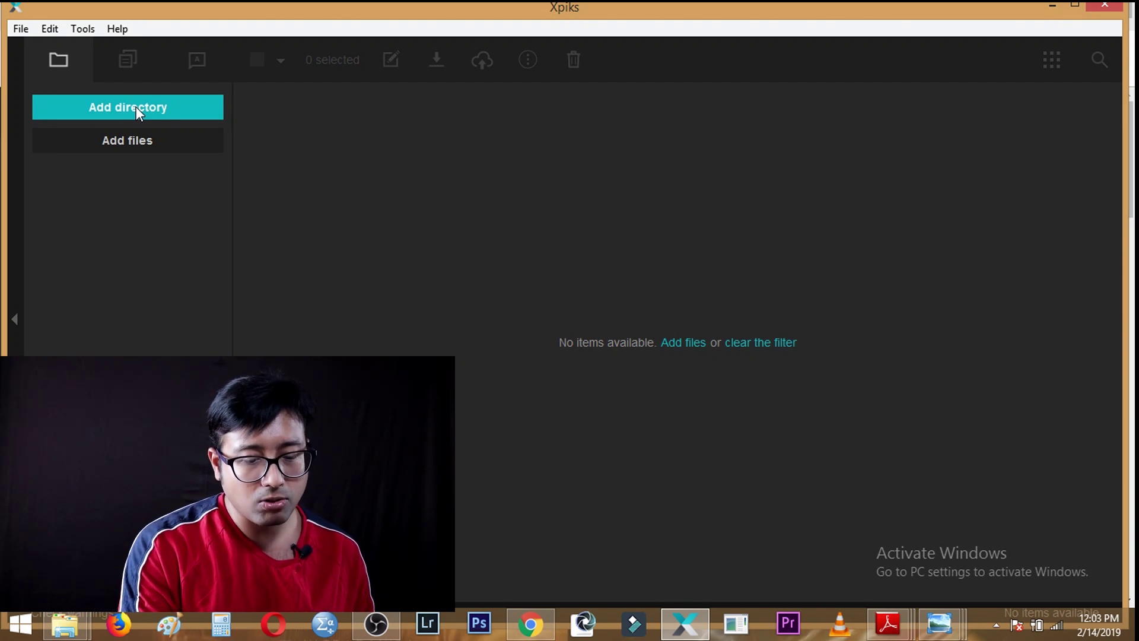
Re-import IMG_9363, IMG_9364 and IMG_9375 from the Chameleon folder
{"action": "left_click", "coordinate": [146, 140]}
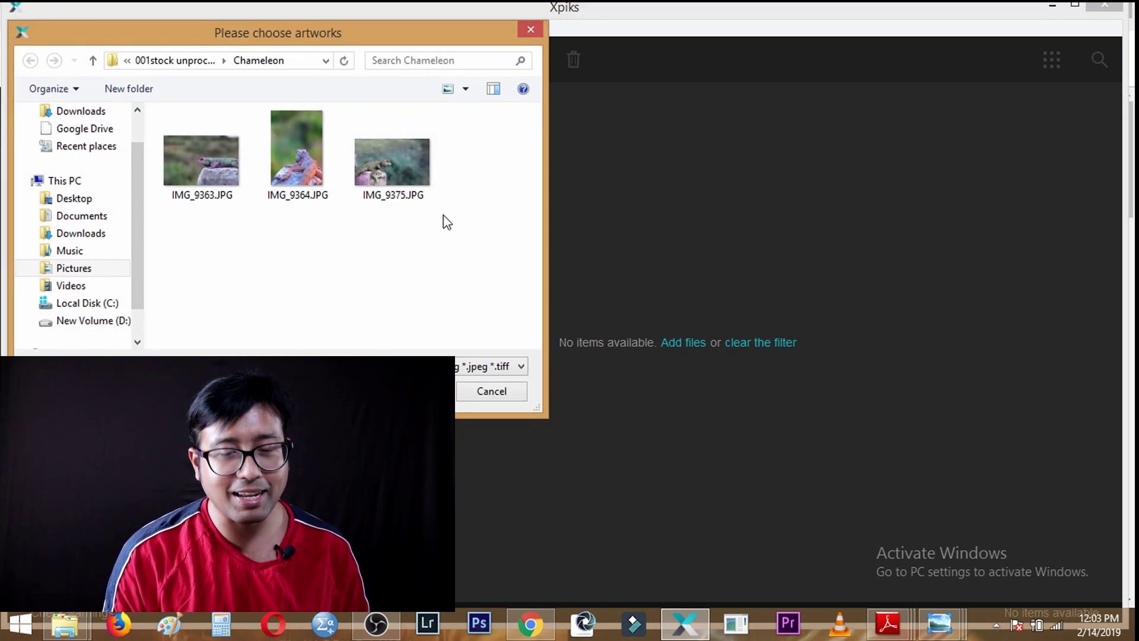
{"action": "left_click_drag", "start_coordinate": [478, 232], "coordinate": [233, 148]}
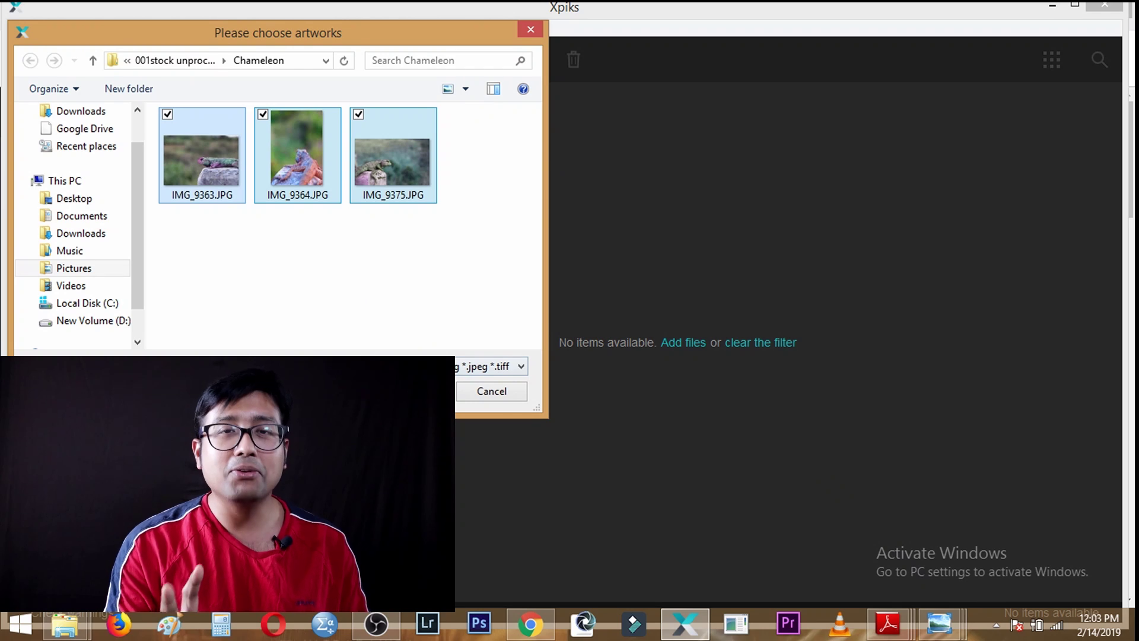
{"action": "key", "text": "Return"}
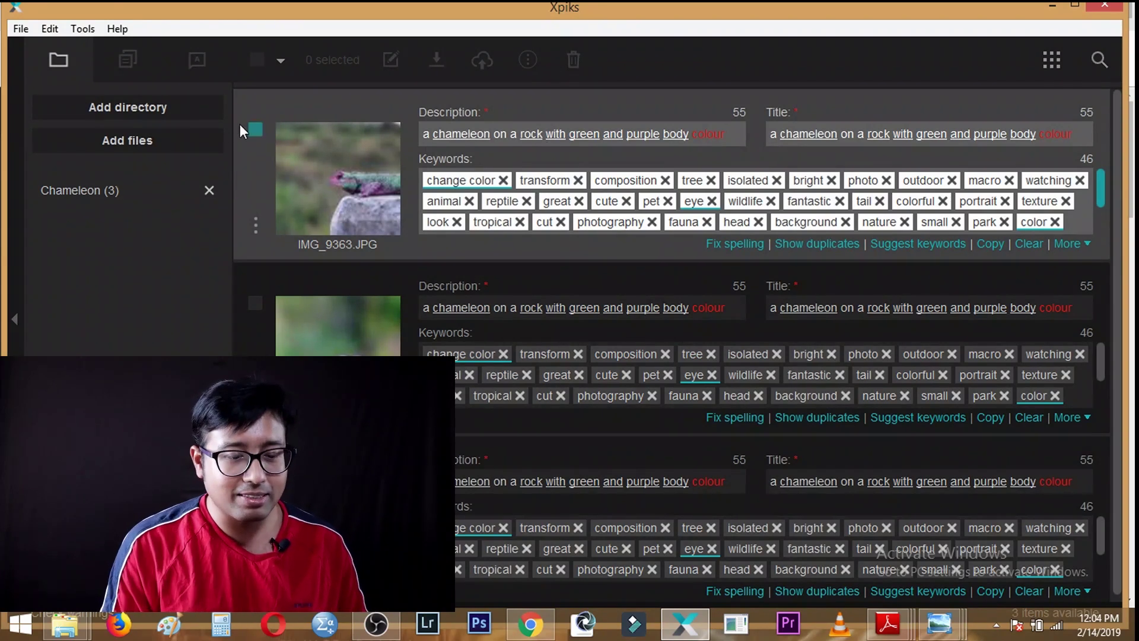
Use the select-all checkbox so the toolbar shows all 3 chameleon photos selected
{"action": "left_click", "coordinate": [258, 60]}
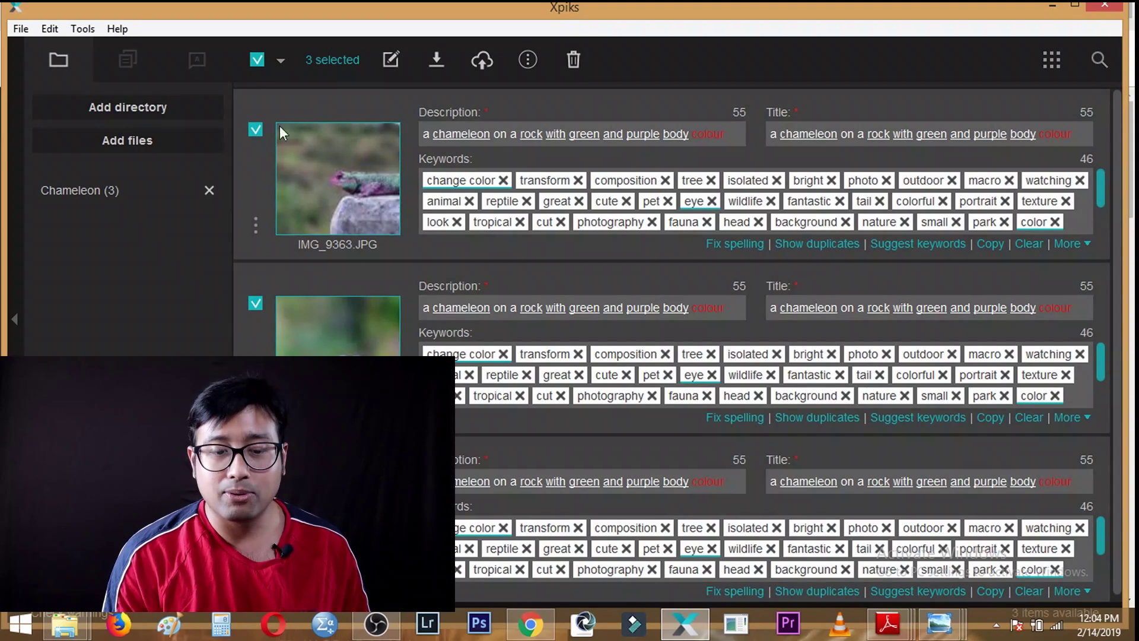
{"action": "left_click", "coordinate": [255, 59]}
{"action": "left_click", "coordinate": [257, 60]}
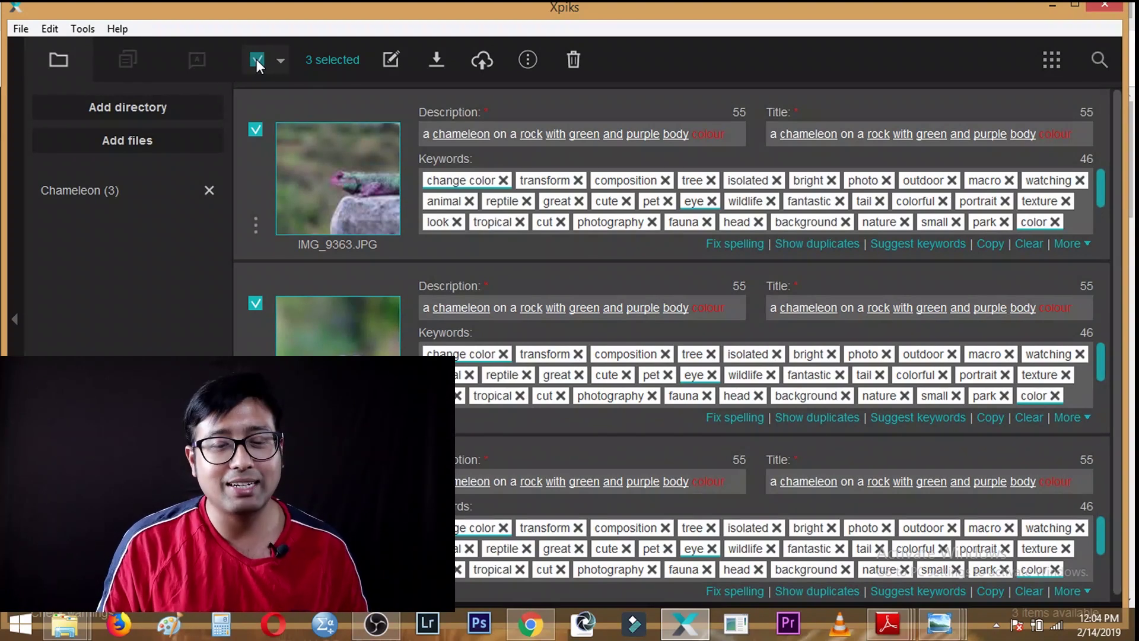
Start uploading the three selected photos to the checked stock-site hosts, then close the upload window
{"action": "left_click", "coordinate": [483, 62]}
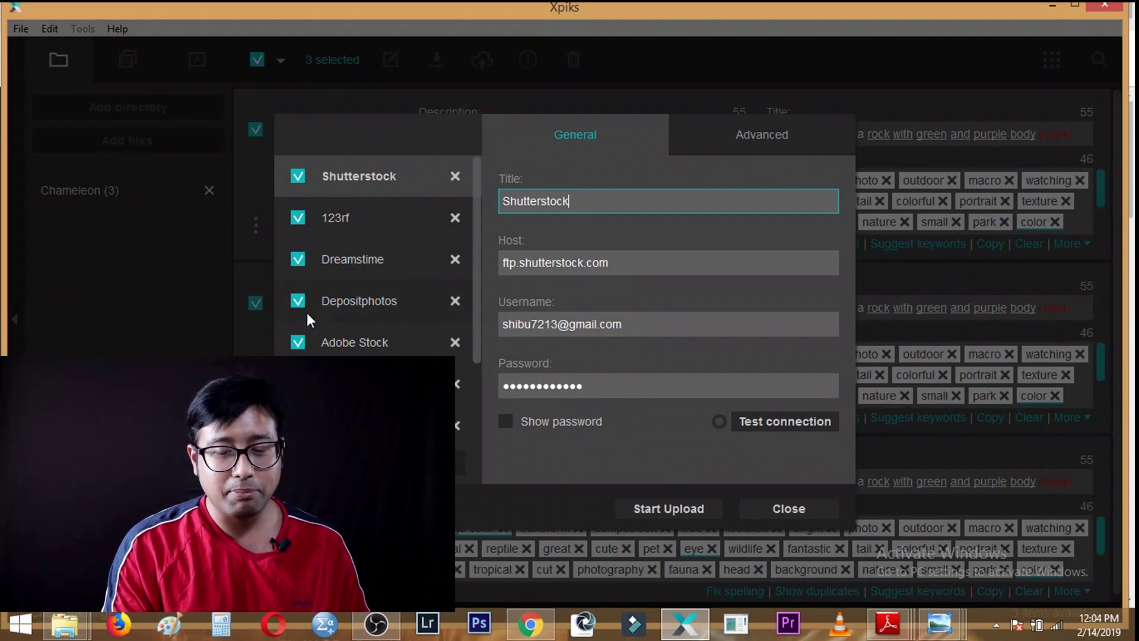
{"action": "scroll", "coordinate": [303, 302], "scroll_direction": "down", "scroll_amount": 2}
{"action": "scroll", "coordinate": [297, 373], "scroll_direction": "up", "scroll_amount": 2}
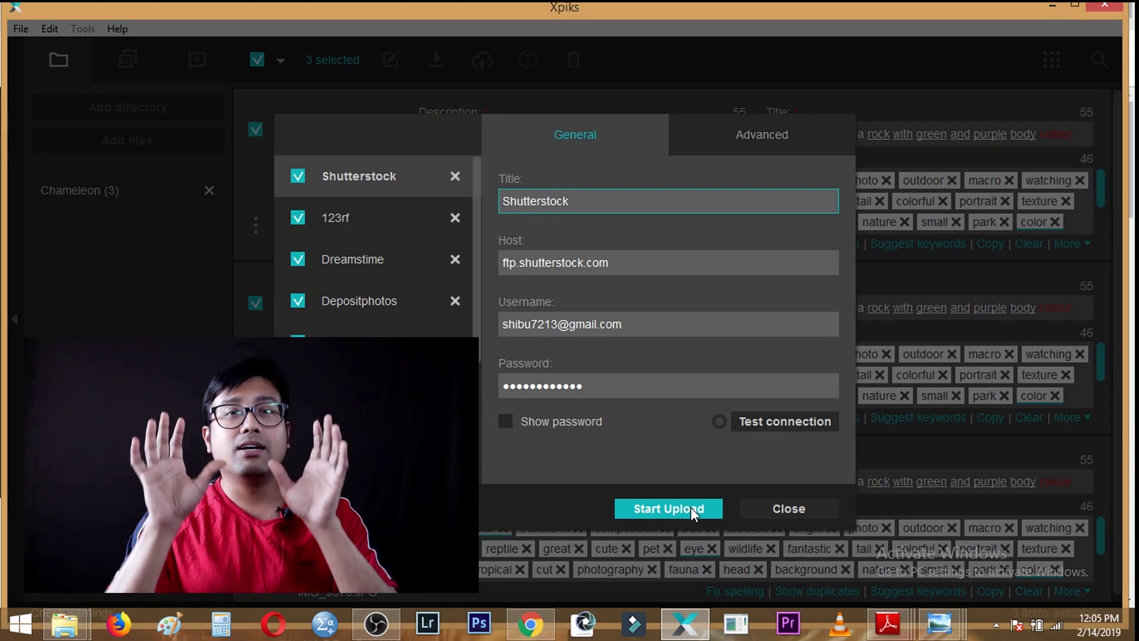
{"action": "left_click", "coordinate": [785, 508]}
{"action": "left_click", "coordinate": [526, 628]}
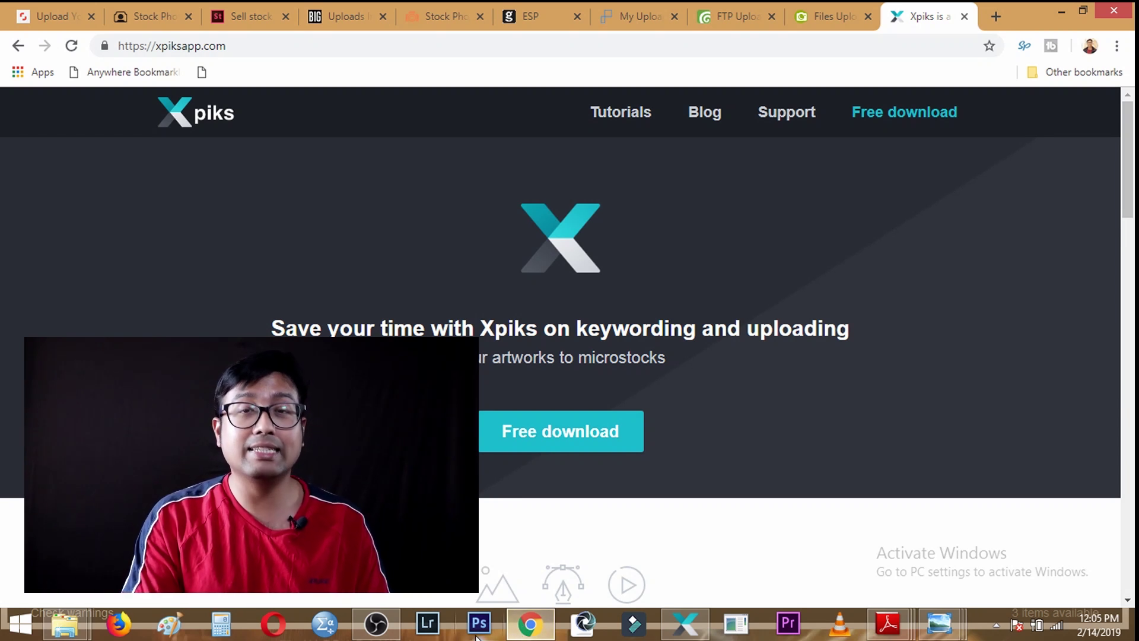
Open Bigstock's Edit and Submit Images page, check the 123RF and Adobe Stock tabs, then return to Bigstock
{"action": "left_click", "coordinate": [338, 12]}
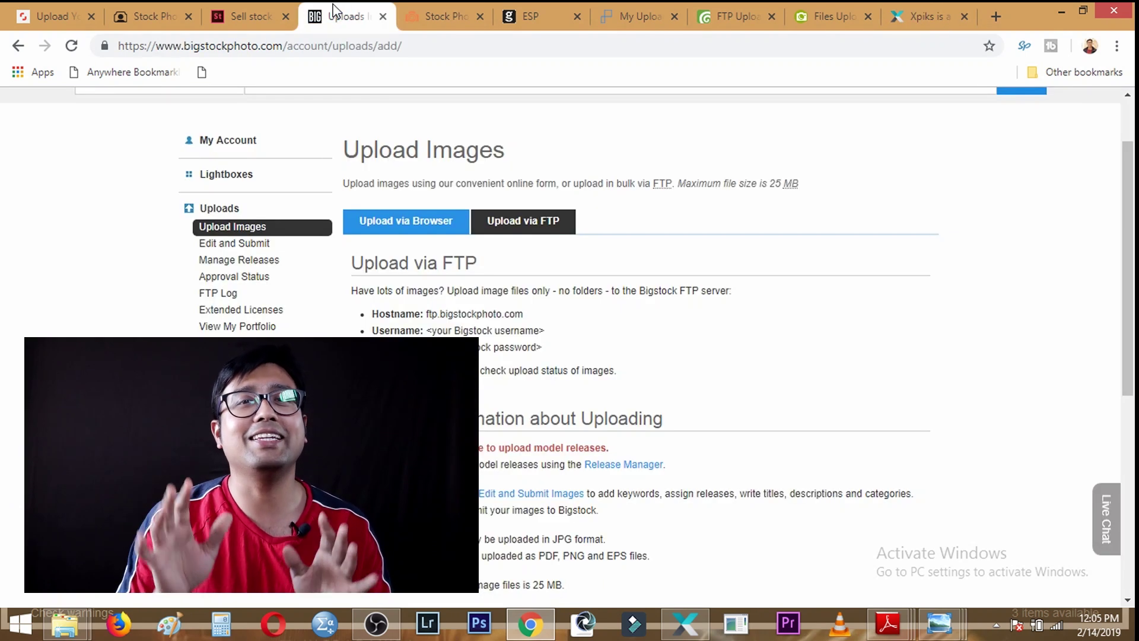
{"action": "left_click", "coordinate": [241, 245]}
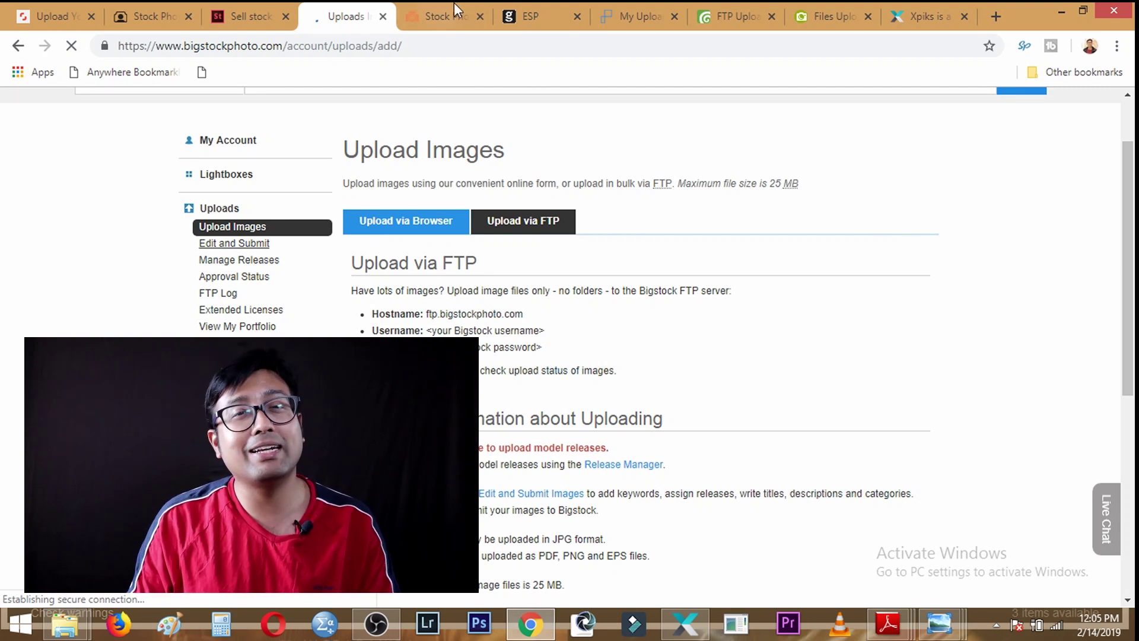
{"action": "left_click", "coordinate": [150, 9]}
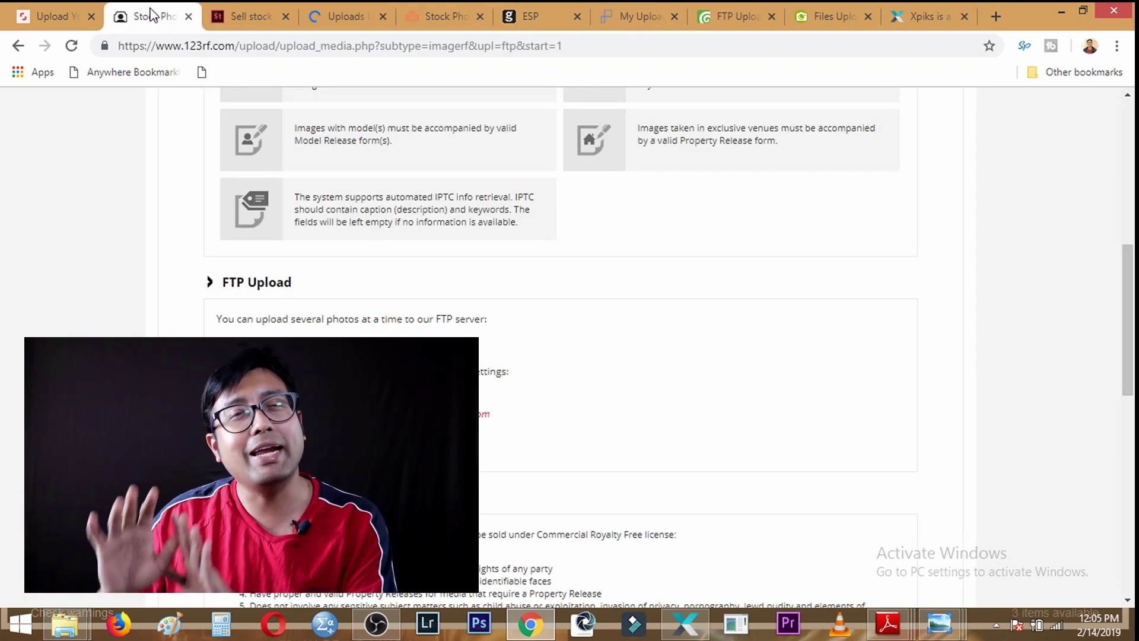
{"action": "scroll", "coordinate": [416, 238], "scroll_direction": "up", "scroll_amount": 3}
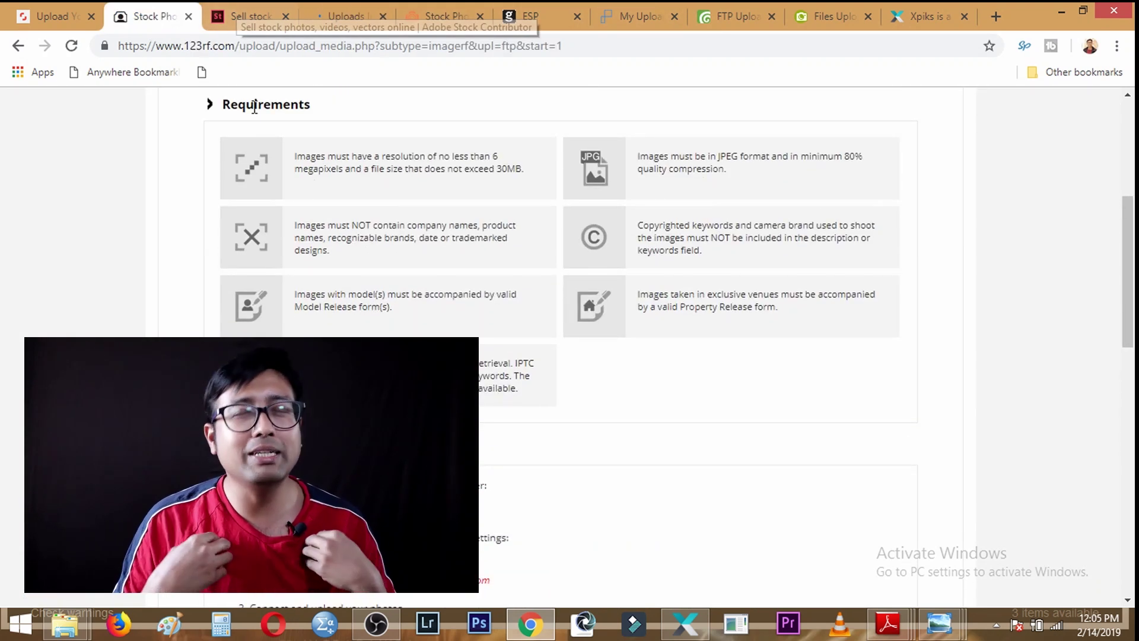
{"action": "scroll", "coordinate": [251, 105], "scroll_direction": "up", "scroll_amount": 5}
{"action": "left_click", "coordinate": [250, 8]}
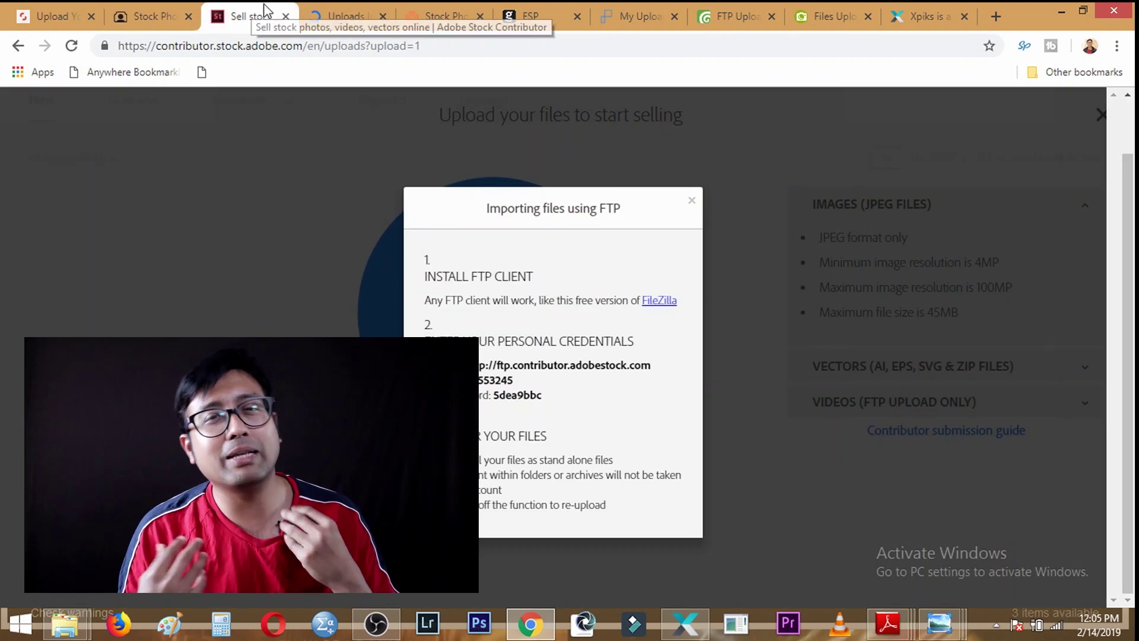
{"action": "left_click", "coordinate": [361, 16]}
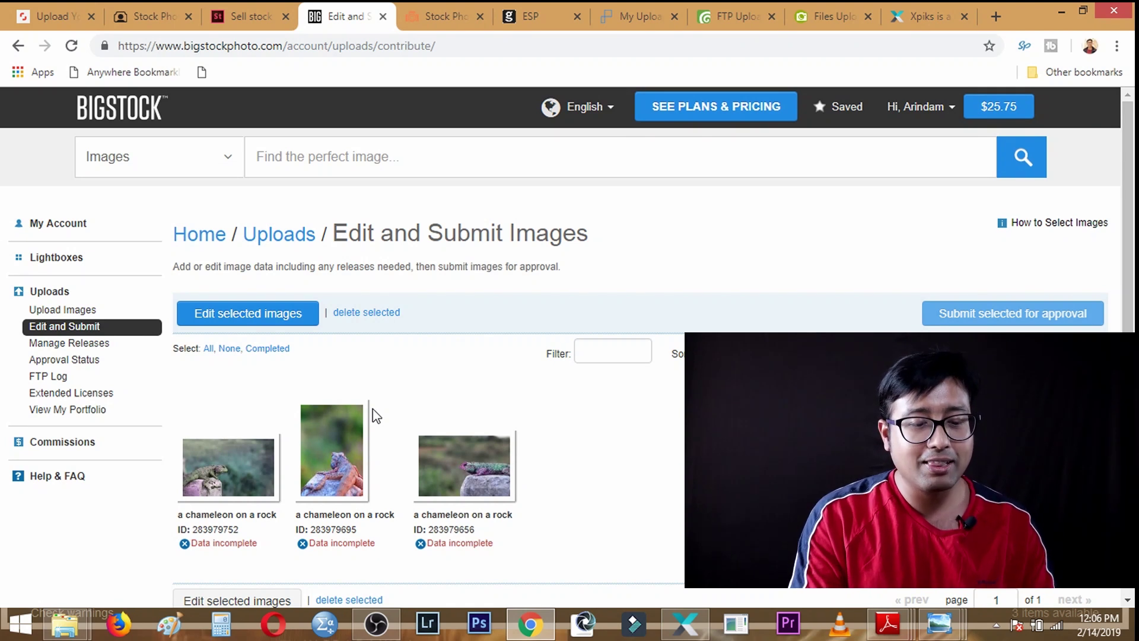
Give all three chameleon photos the Animals category, save, and submit them for approval
{"action": "left_click", "coordinate": [209, 348]}
{"action": "left_click", "coordinate": [233, 315]}
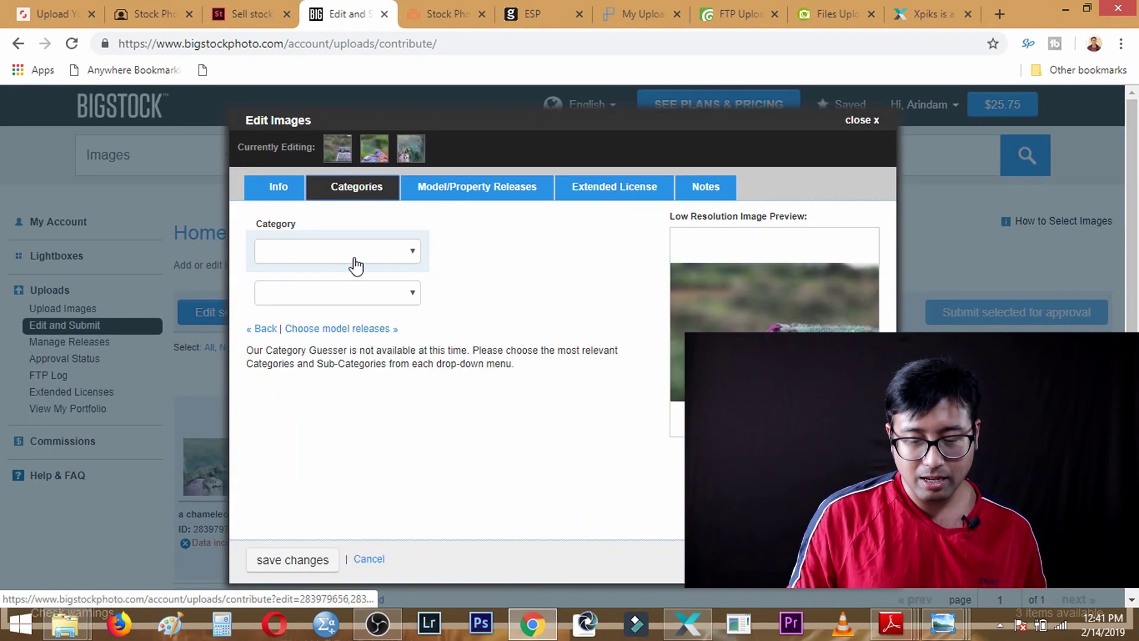
{"action": "left_click", "coordinate": [356, 259]}
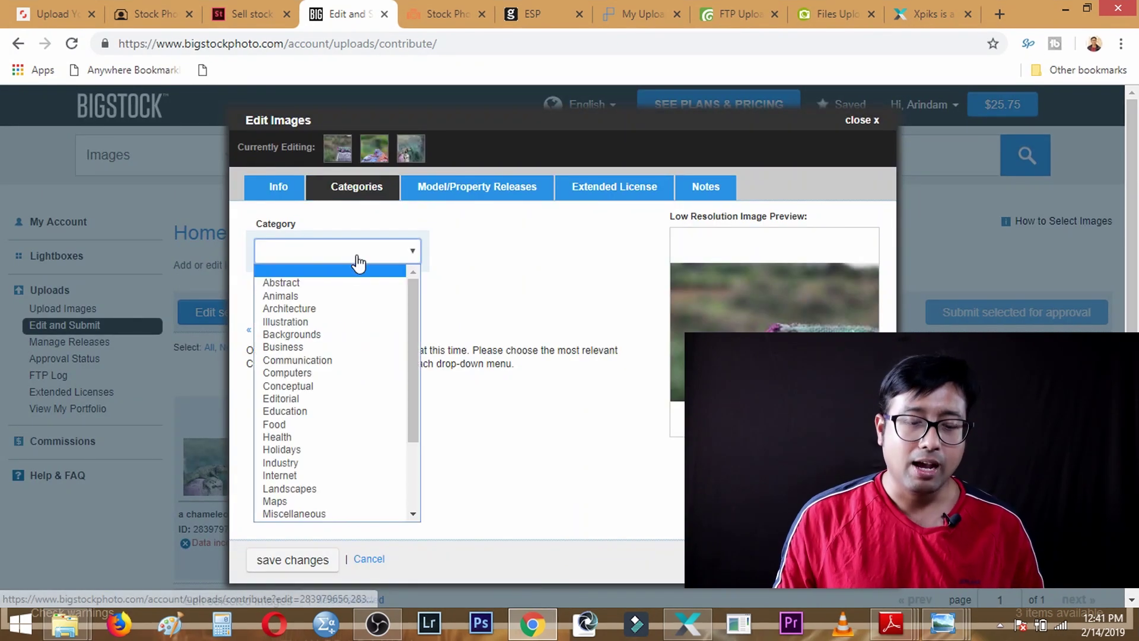
{"action": "left_click", "coordinate": [304, 295]}
{"action": "left_click", "coordinate": [343, 297]}
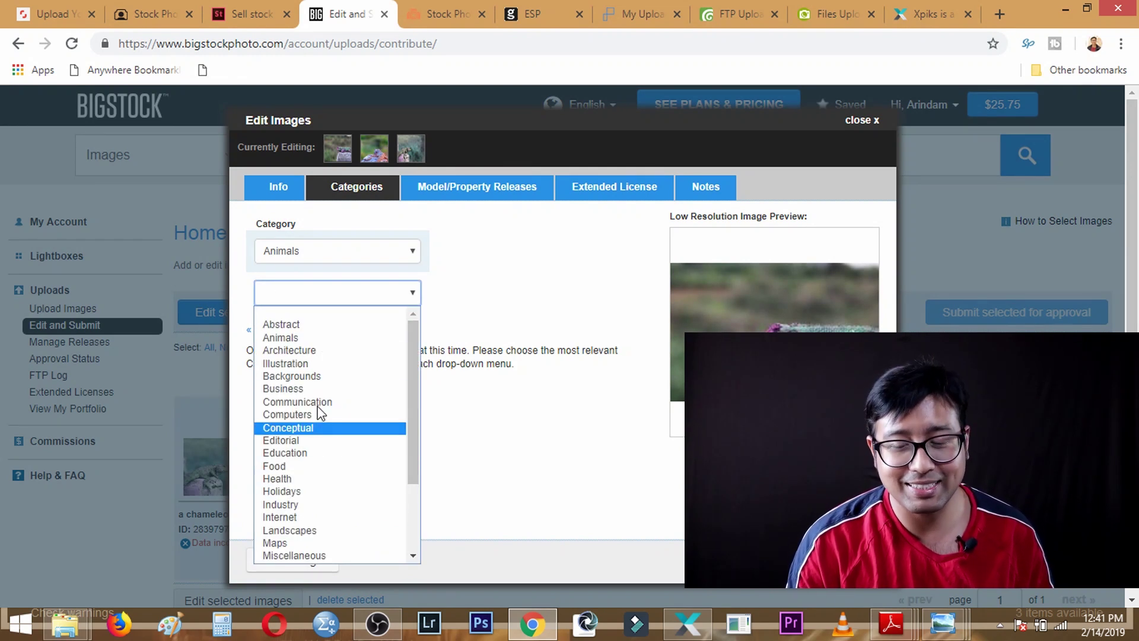
{"action": "scroll", "coordinate": [314, 492], "scroll_direction": "down", "scroll_amount": 2}
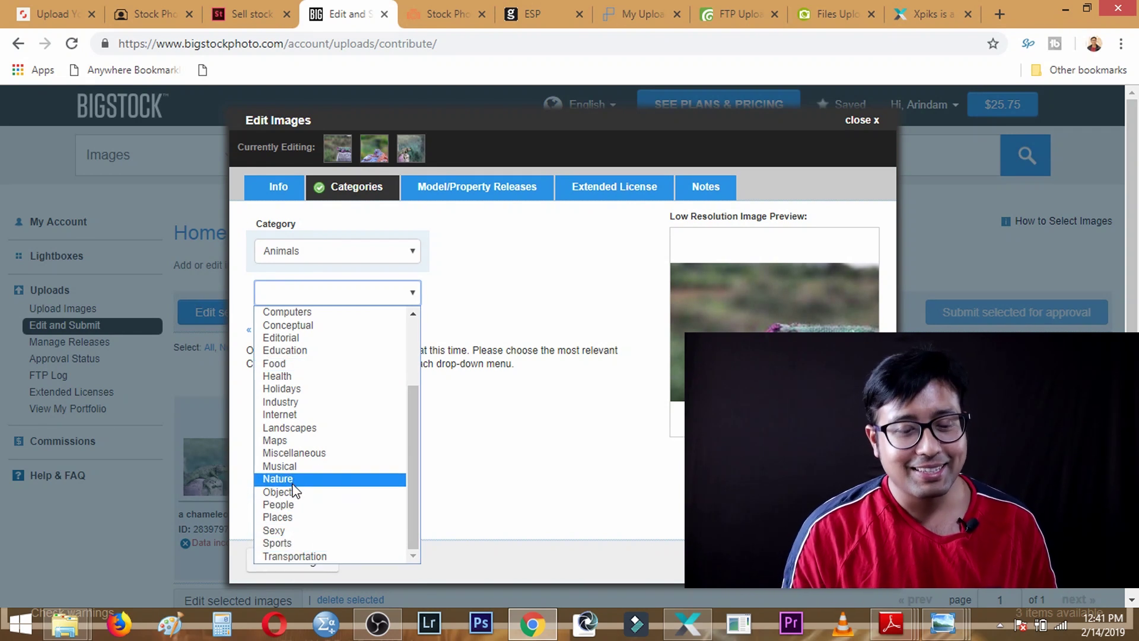
{"action": "scroll", "coordinate": [317, 325], "scroll_direction": "up", "scroll_amount": 2}
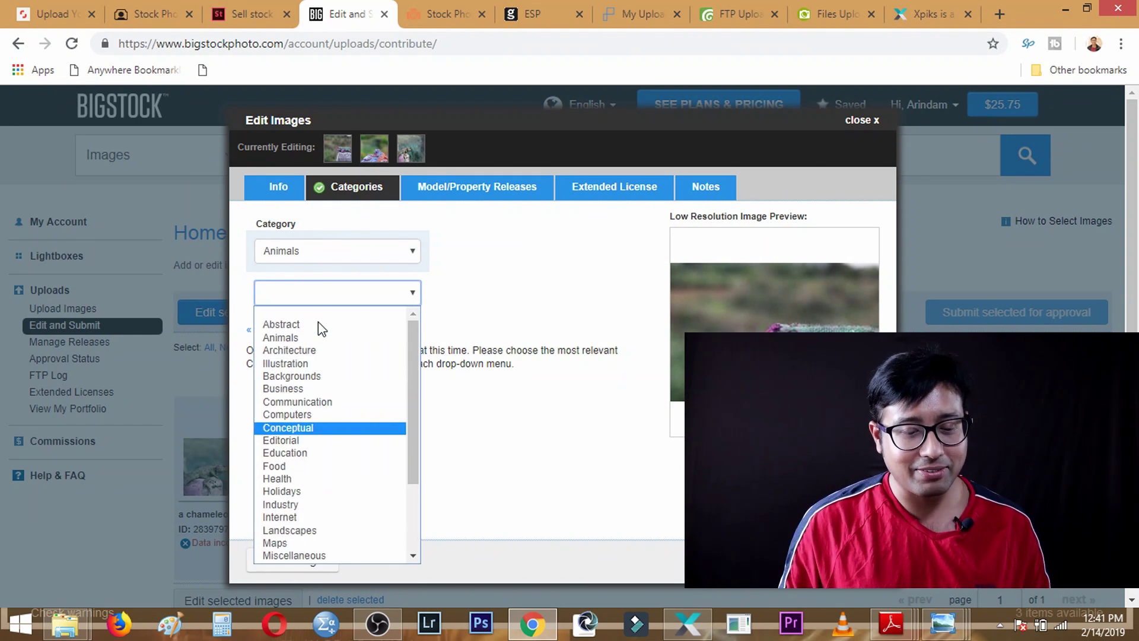
{"action": "left_click", "coordinate": [538, 405]}
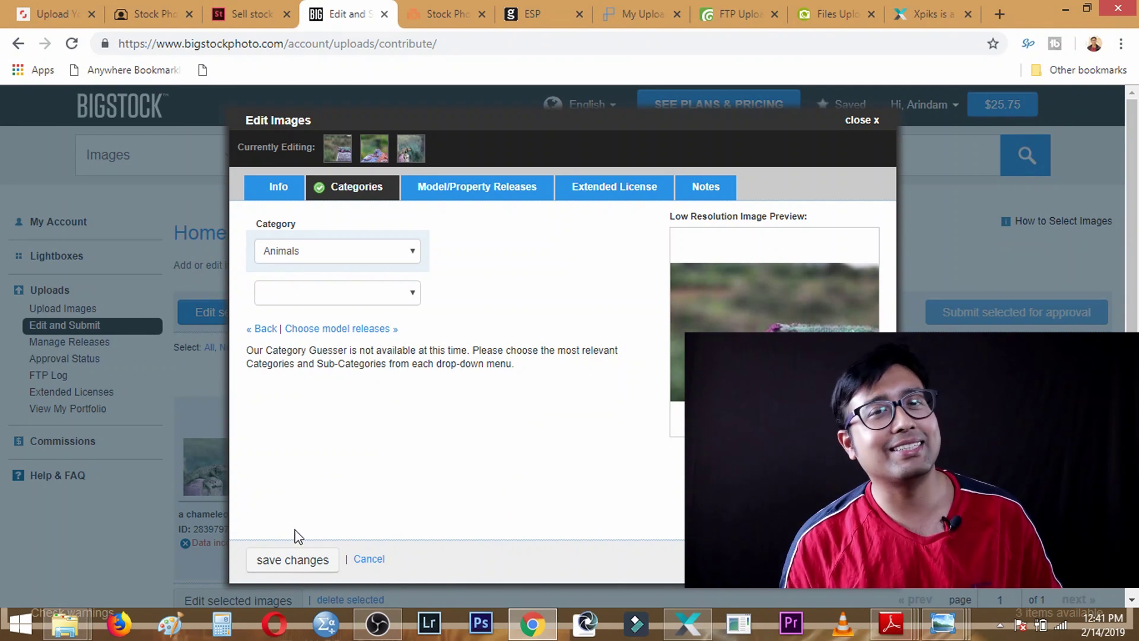
{"action": "left_click", "coordinate": [305, 560]}
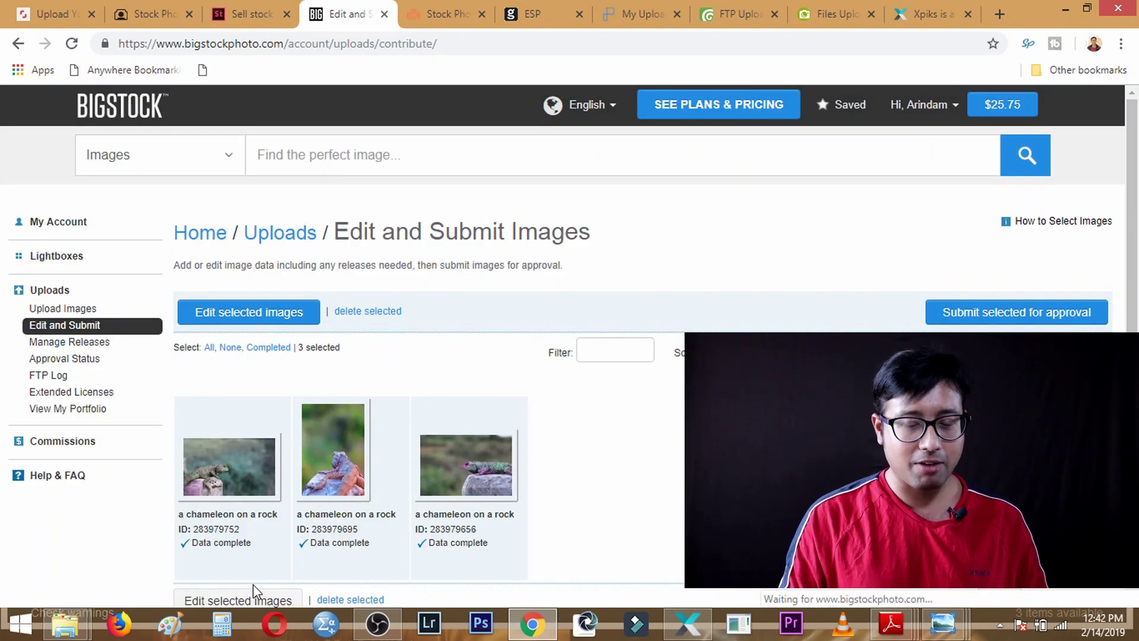
{"action": "left_click", "coordinate": [967, 315]}
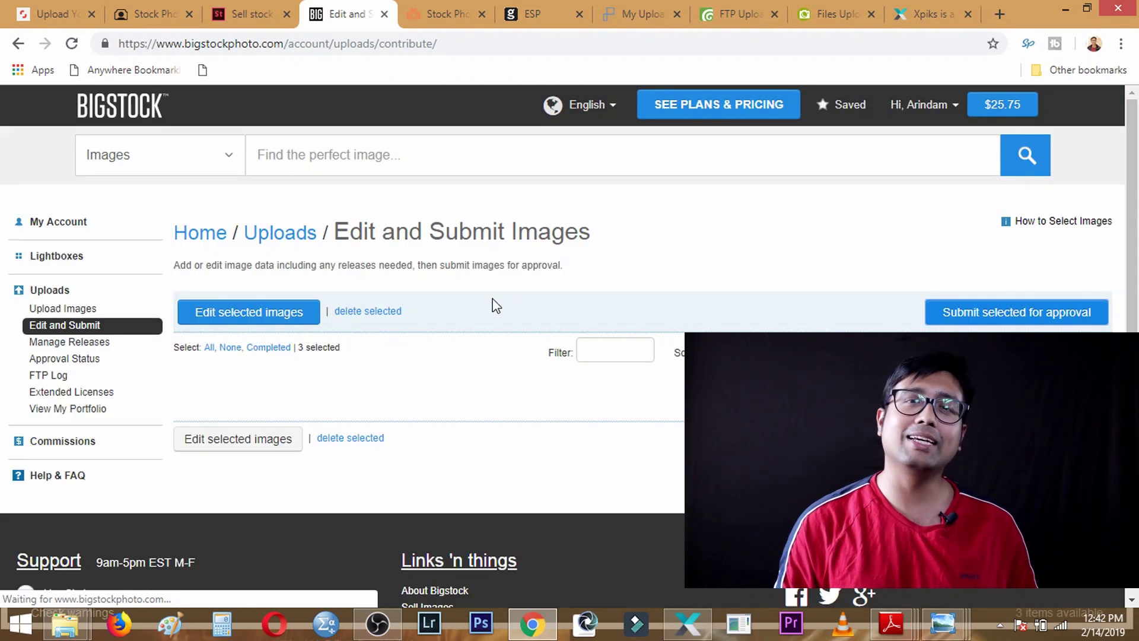